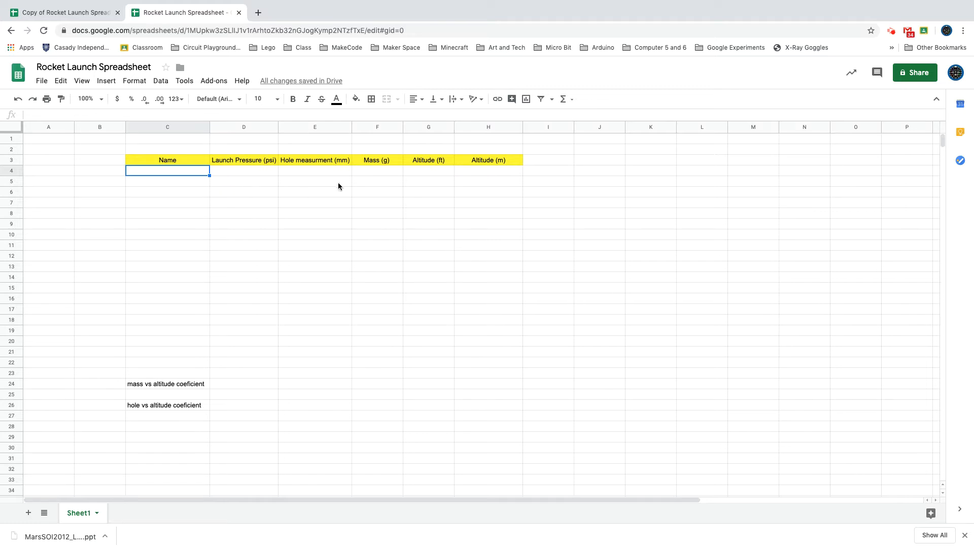
Redo the undone entry of the rocket launch data in C4:G16
left_click(32, 99)
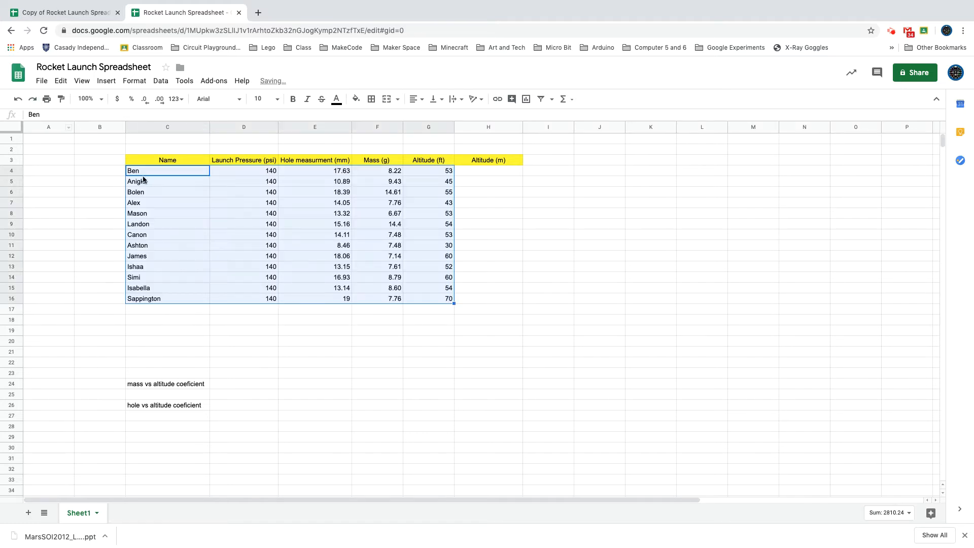
Insert a blank chart based on empty cell F20 and move it off the data table, around H16:M33
left_click(354, 339)
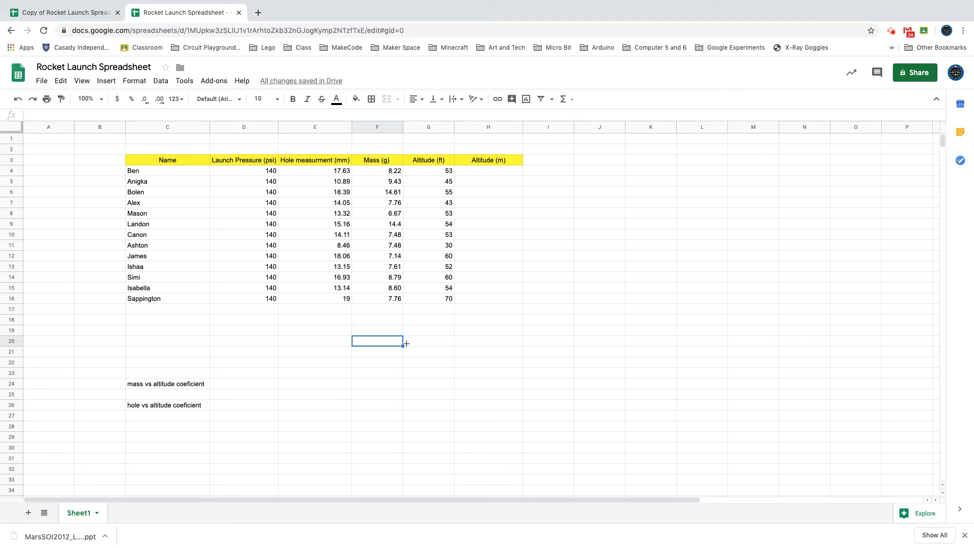
left_click(527, 103)
left_click_drag(442, 228, 673, 306)
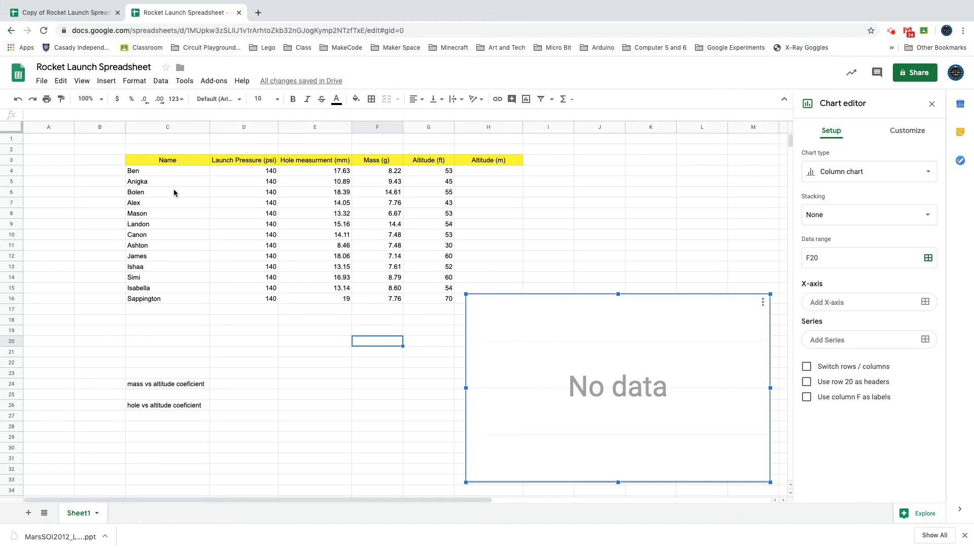
left_click_drag(147, 159, 164, 297)
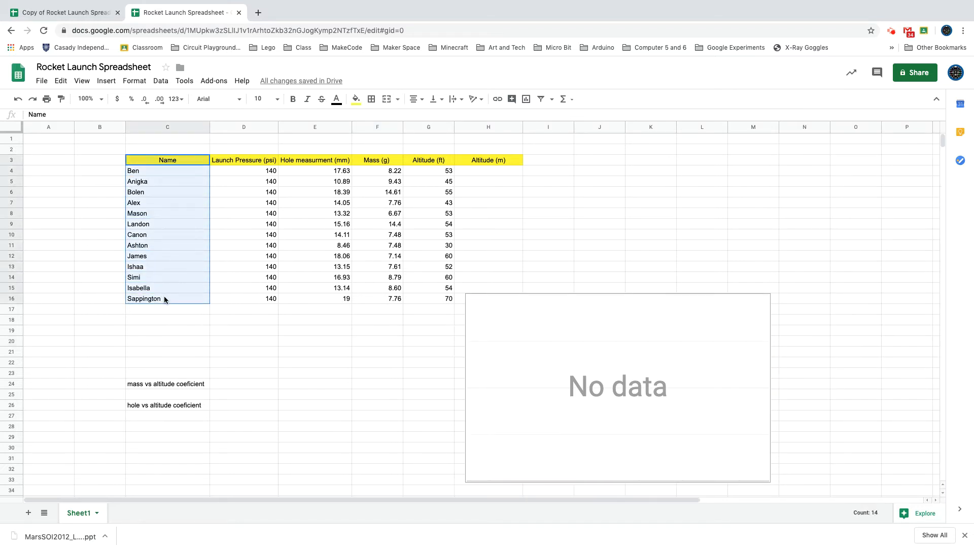
left_click(639, 373)
left_click(762, 302)
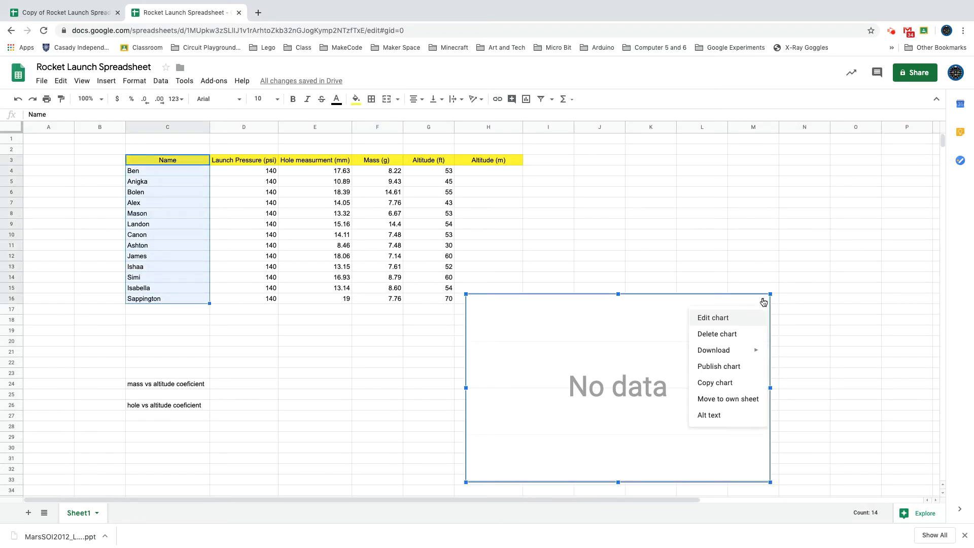
left_click(723, 319)
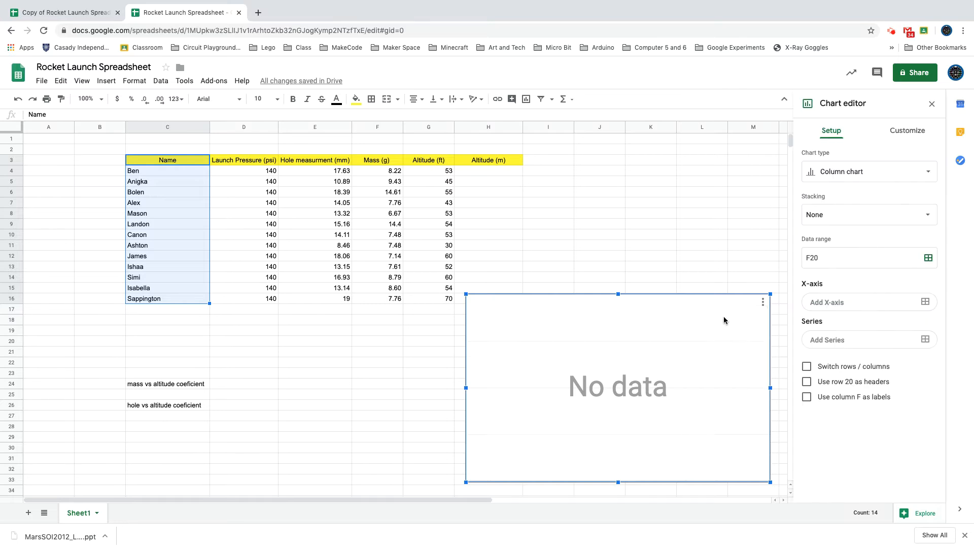
left_click(249, 334)
left_click(697, 338)
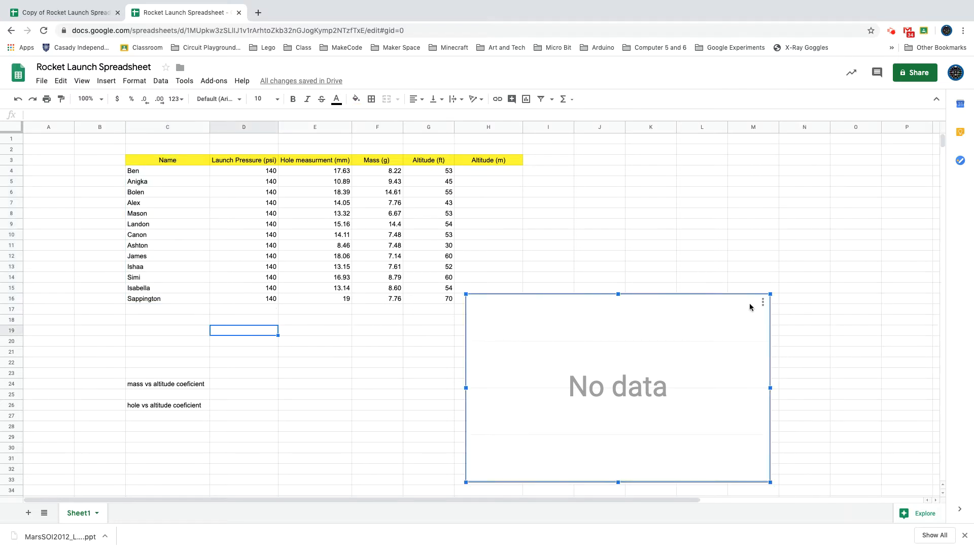
left_click(762, 302)
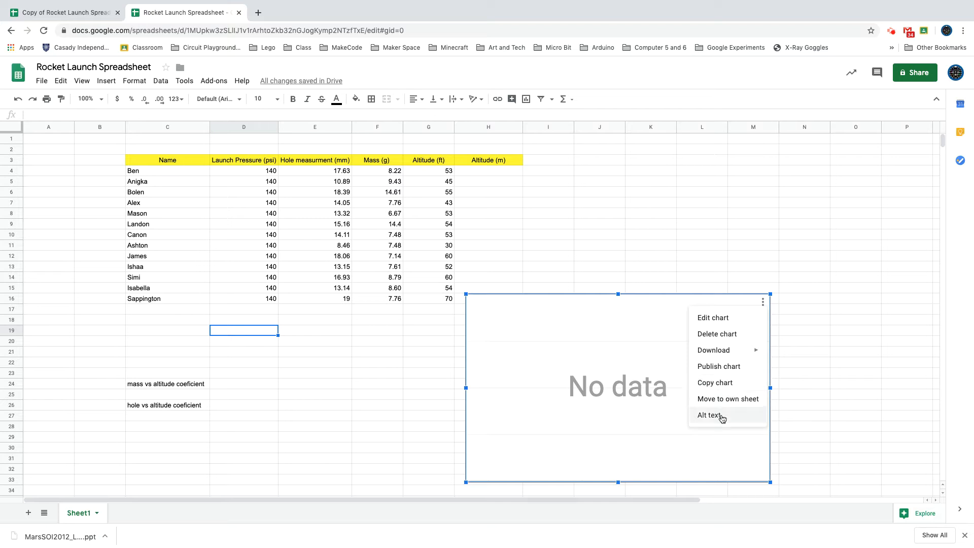
left_click(736, 318)
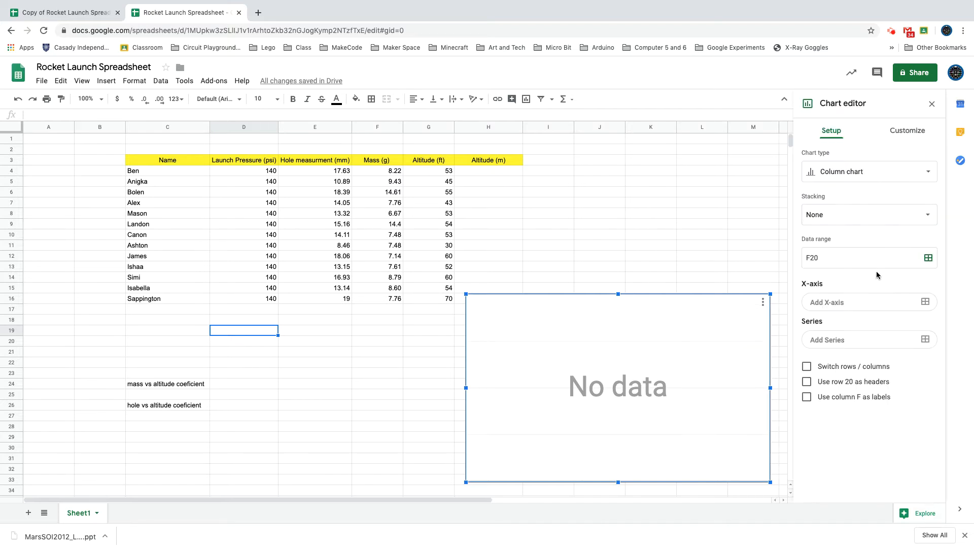
Set the chart's data range to the Name column C3:C16 plus the Altitude (ft) column G3:G16
left_click(928, 259)
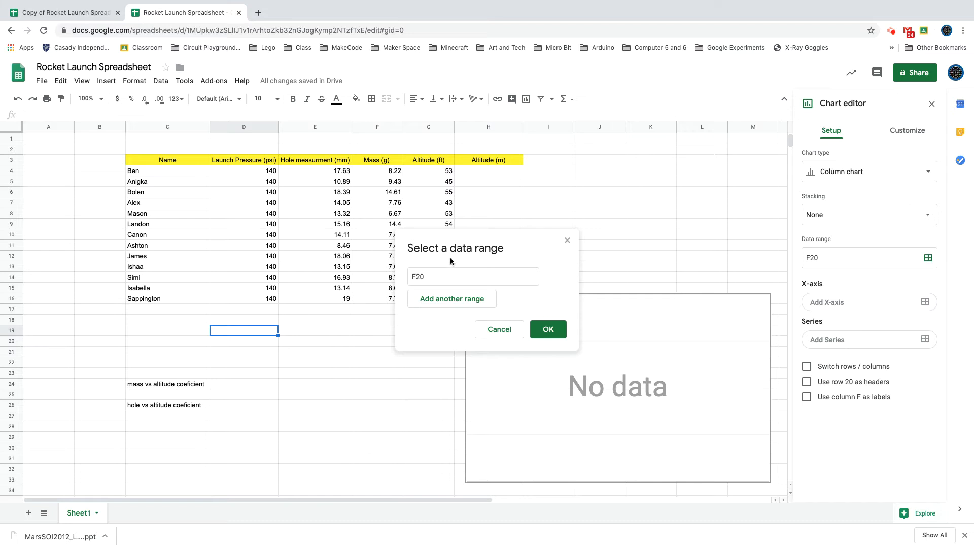
left_click_drag(481, 237, 625, 168)
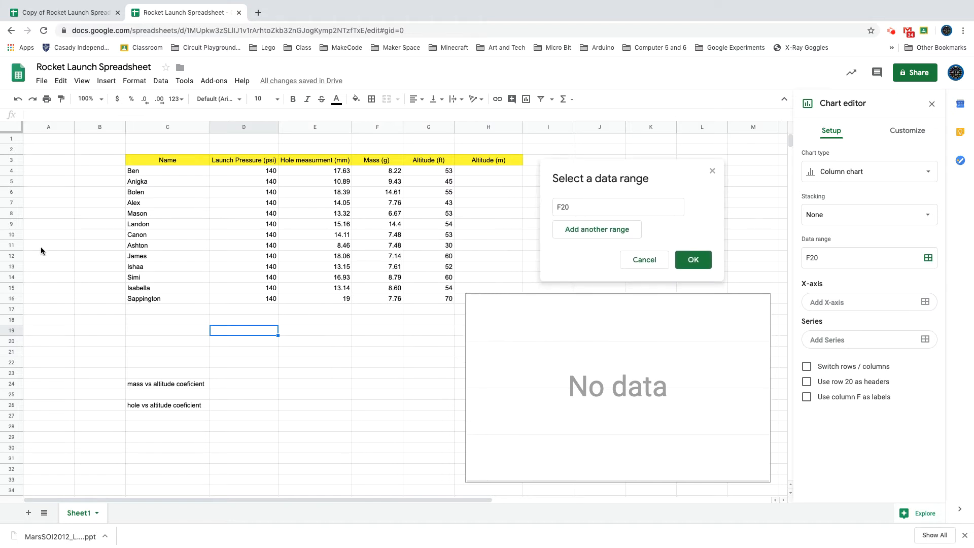
left_click_drag(143, 161, 163, 298)
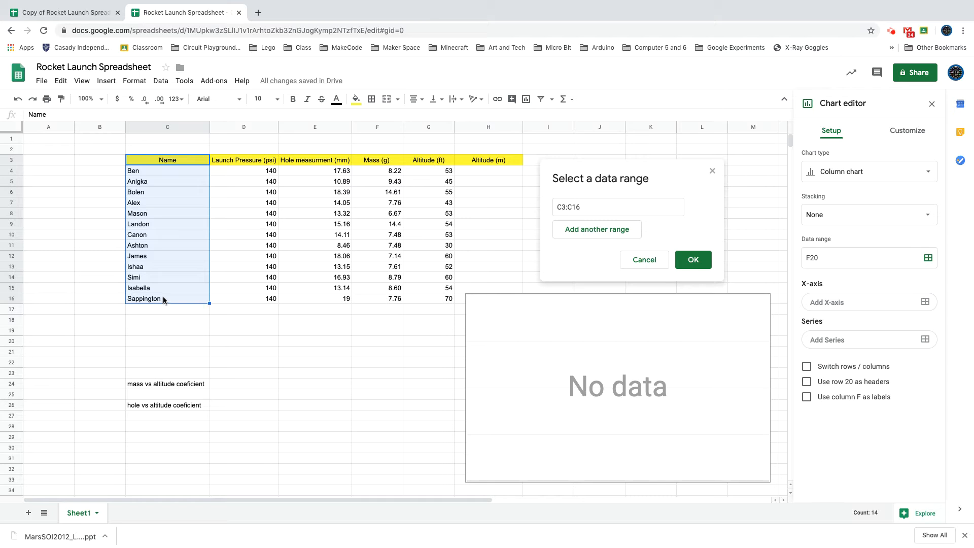
left_click(584, 235)
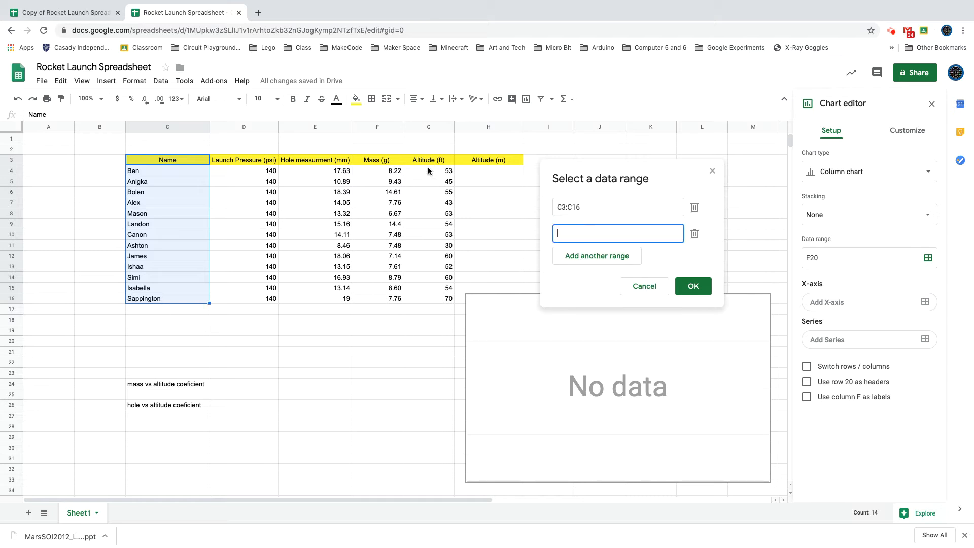
left_click_drag(429, 161, 436, 296)
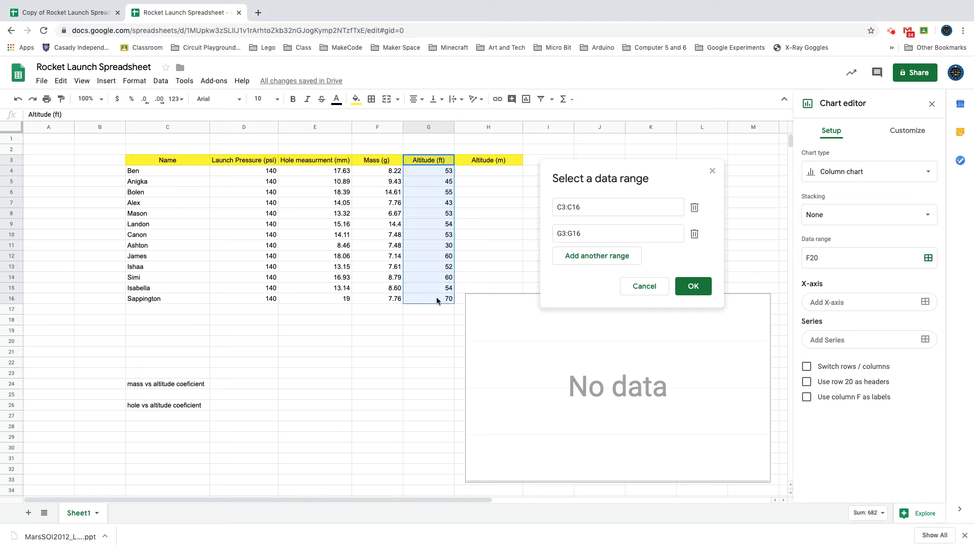
left_click(694, 287)
left_click(613, 327)
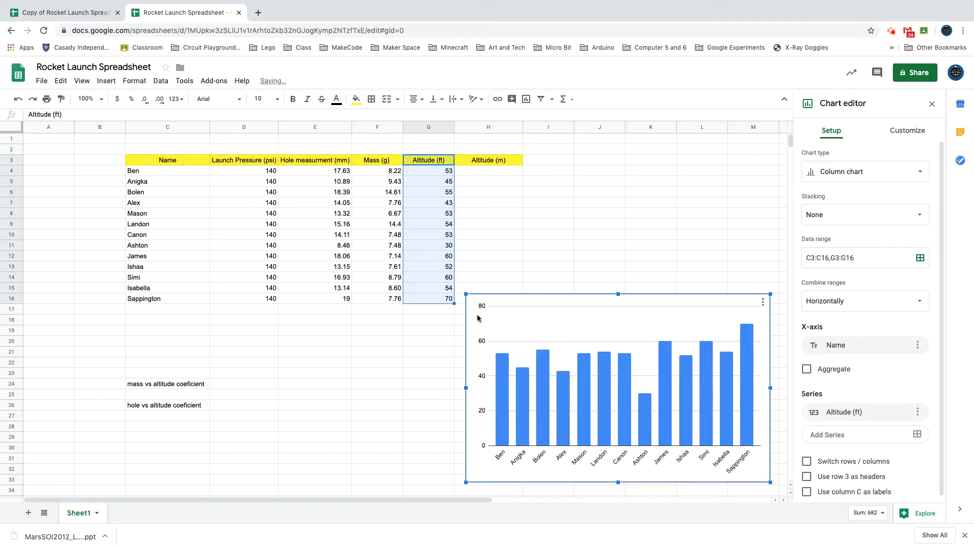
Move the column chart of altitudes to its own sheet
left_click_drag(532, 296, 362, 176)
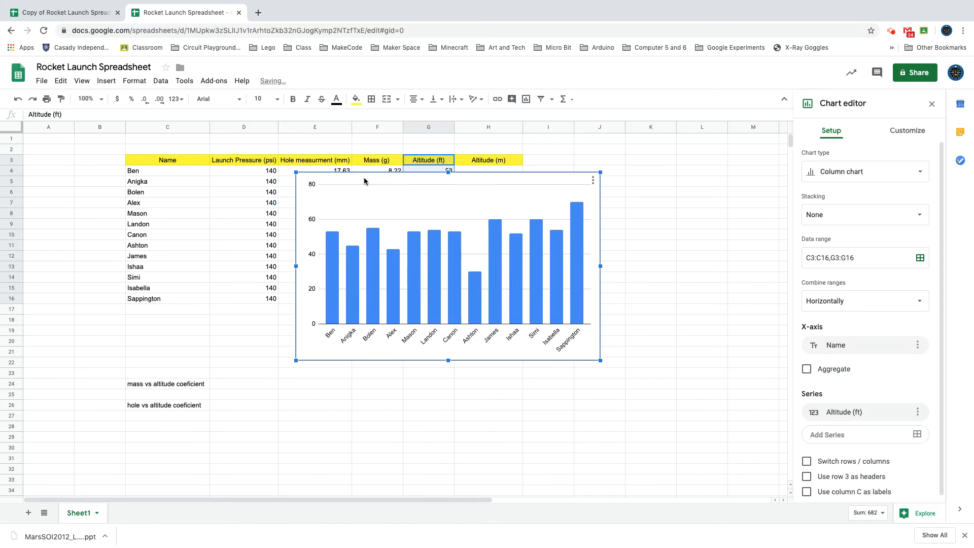
left_click(593, 181)
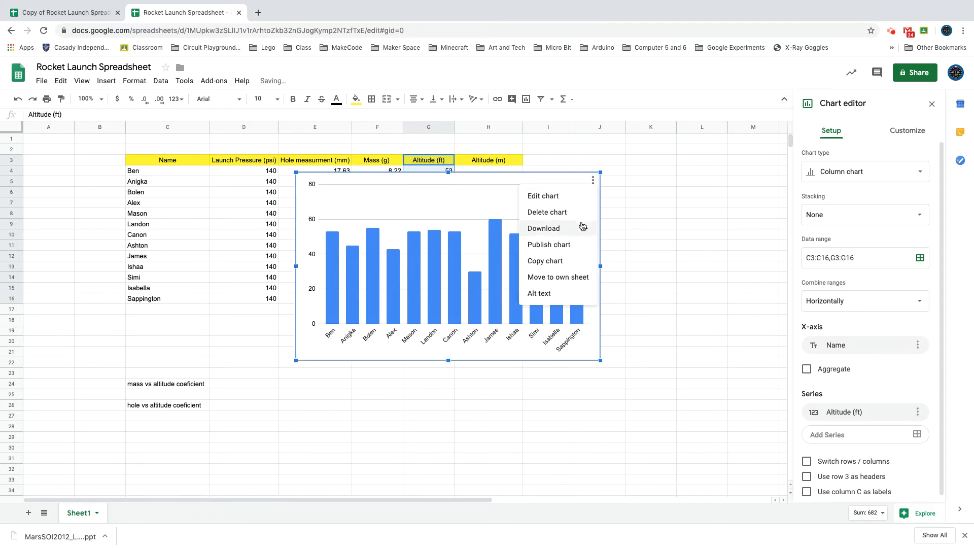
left_click(556, 279)
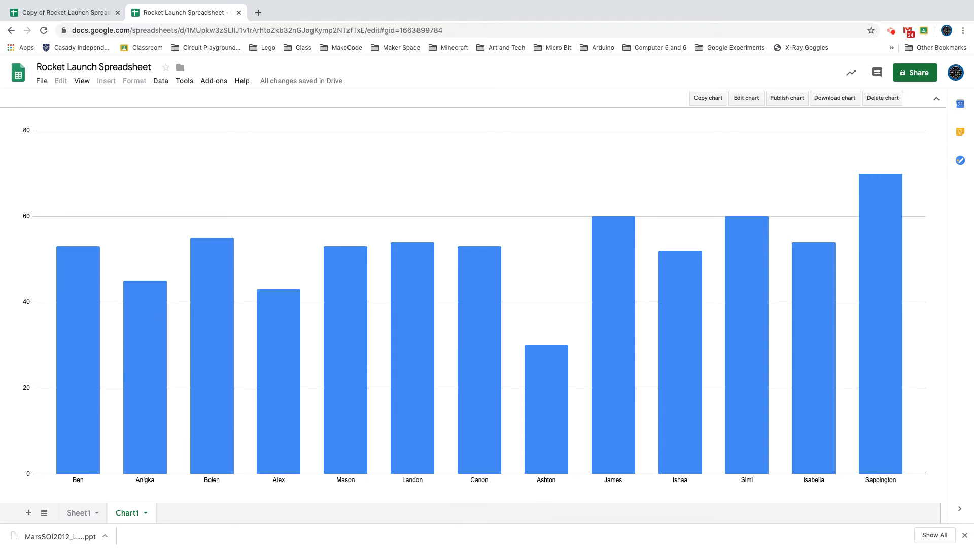
Give the column chart the vertical axis title "Altitude (ft)" and close the chart editor
left_click(742, 98)
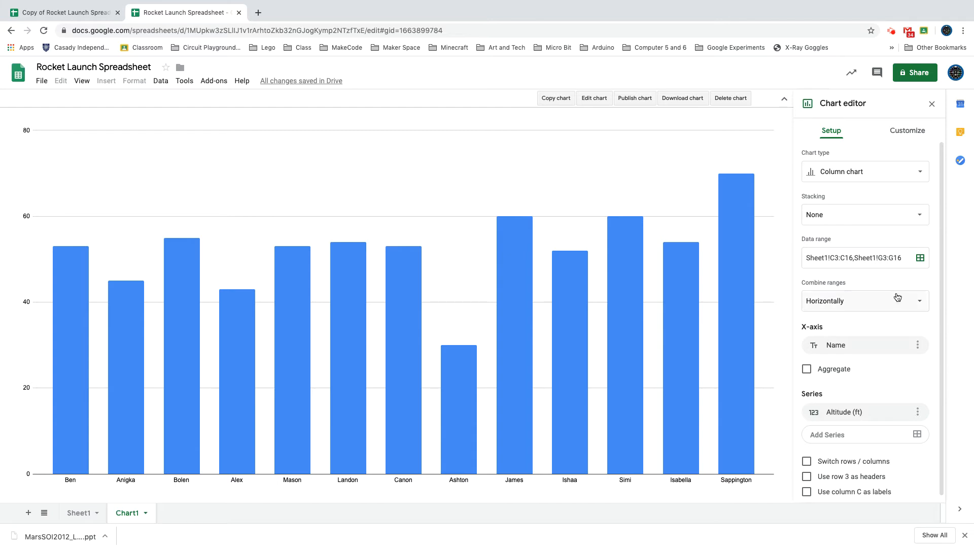
left_click(907, 131)
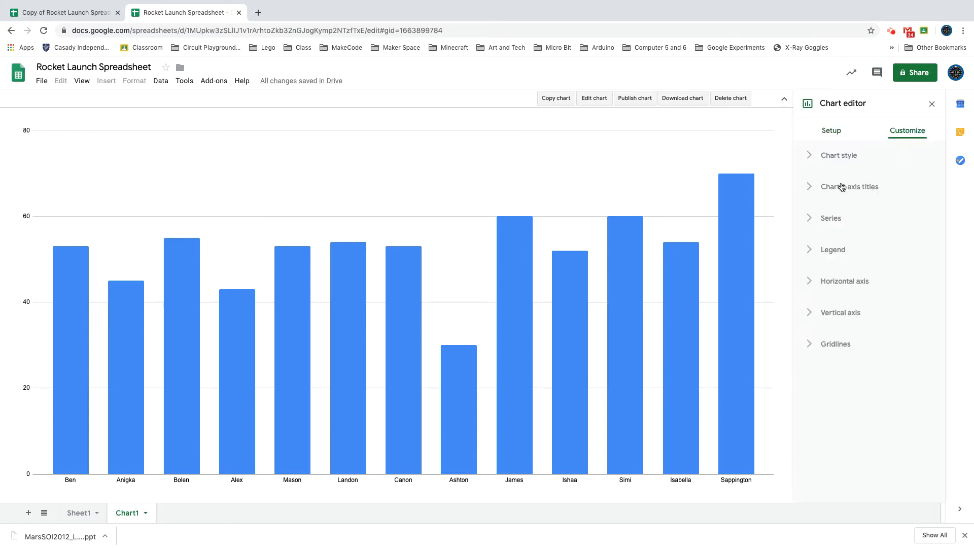
left_click(810, 187)
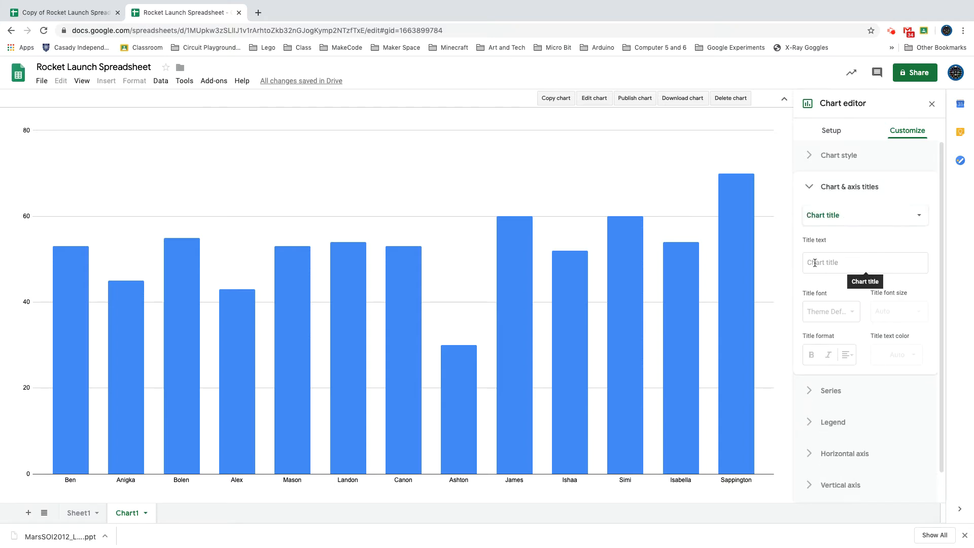
left_click(917, 216)
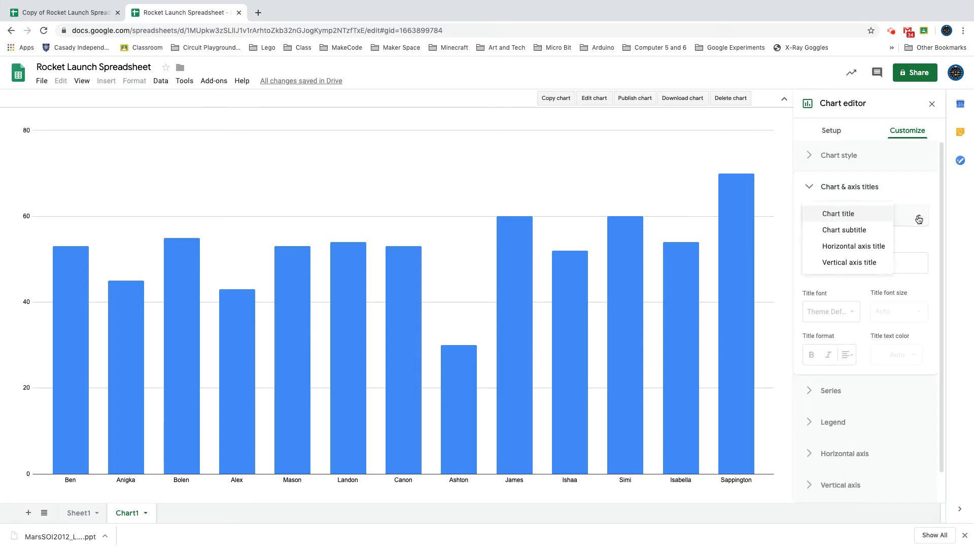
left_click(854, 263)
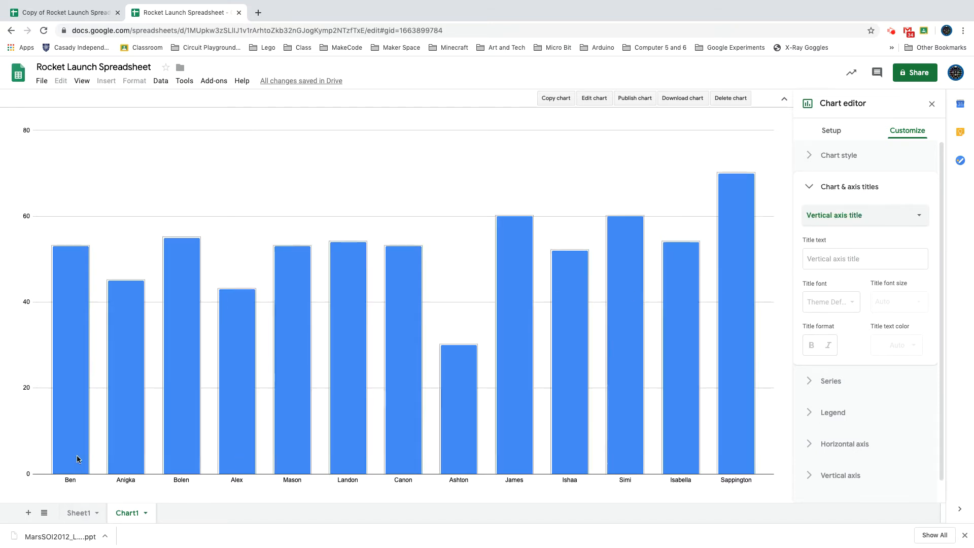
left_click(823, 257)
type("A")
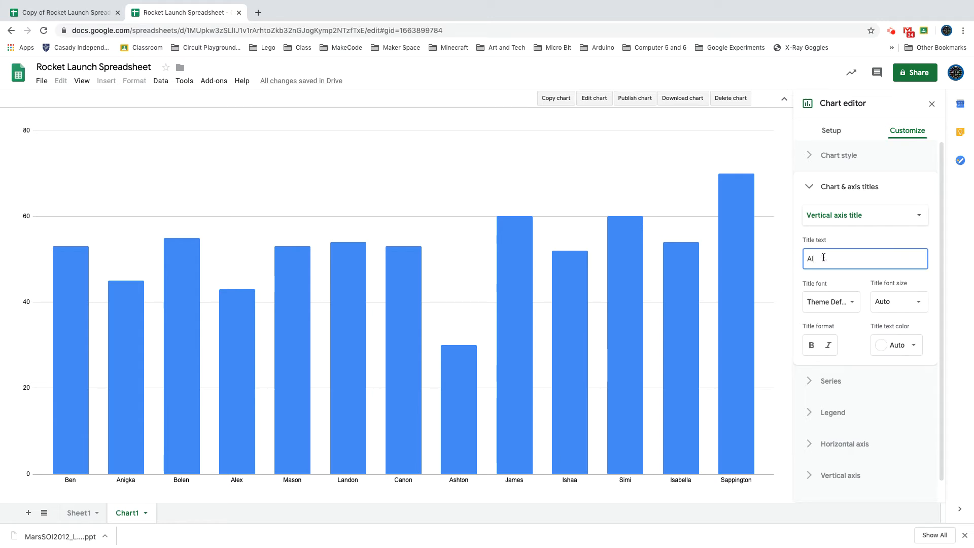
type("ltitude (")
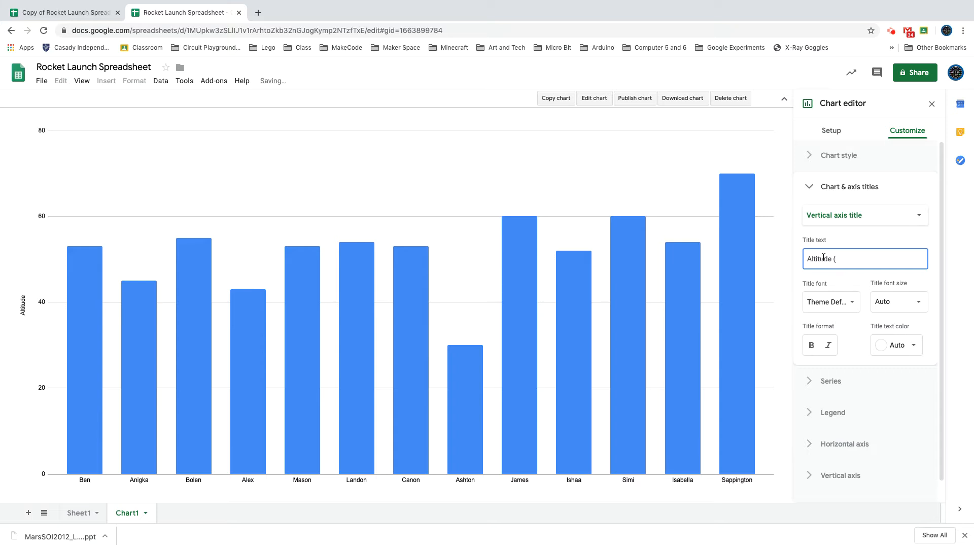
type("ft")
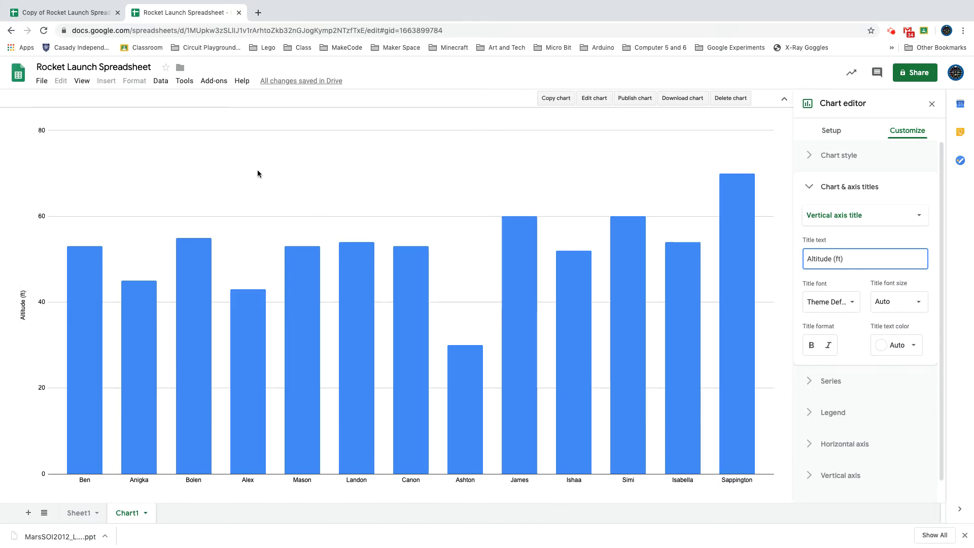
left_click(933, 105)
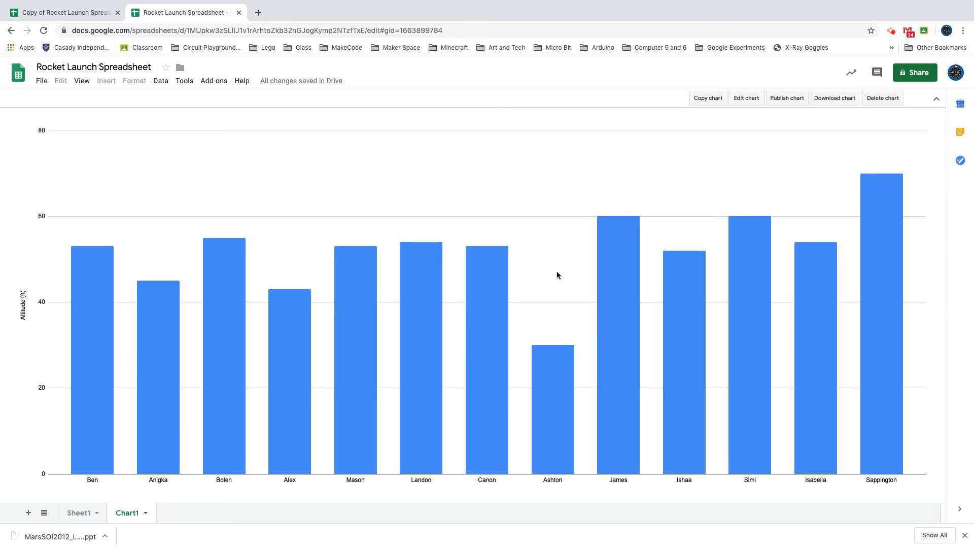
Insert a second chart on Sheet1 from G3:G16, change it to a scatter chart and place it clear of the data table
left_click(71, 513)
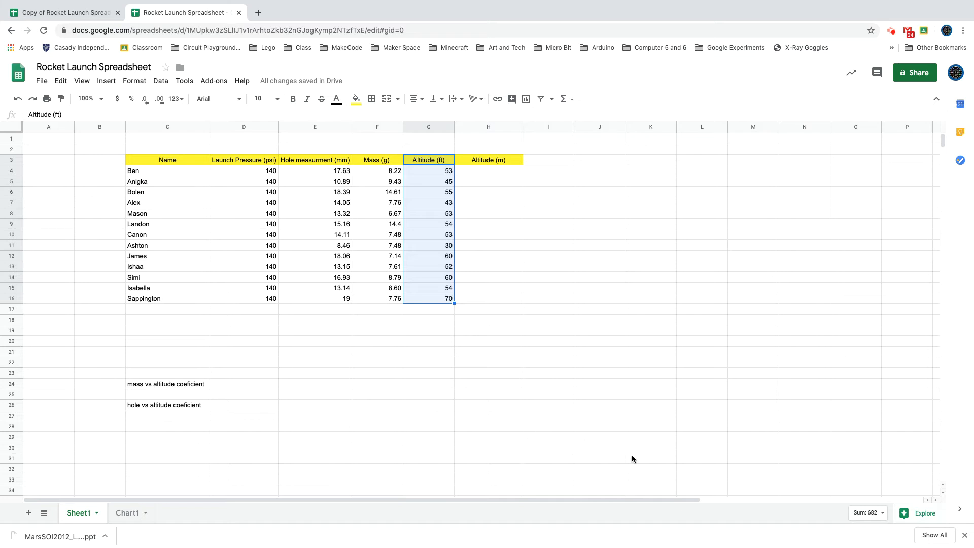
left_click(526, 99)
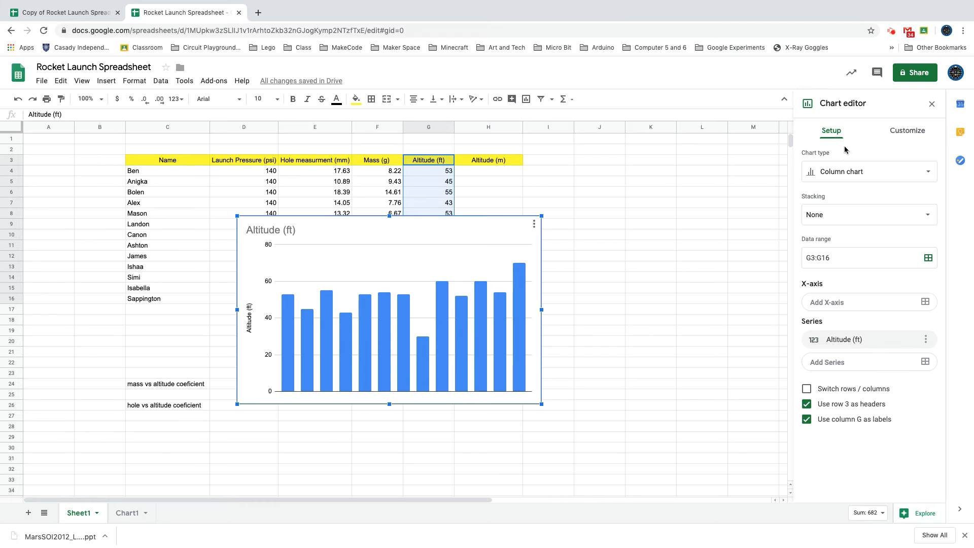
left_click(919, 172)
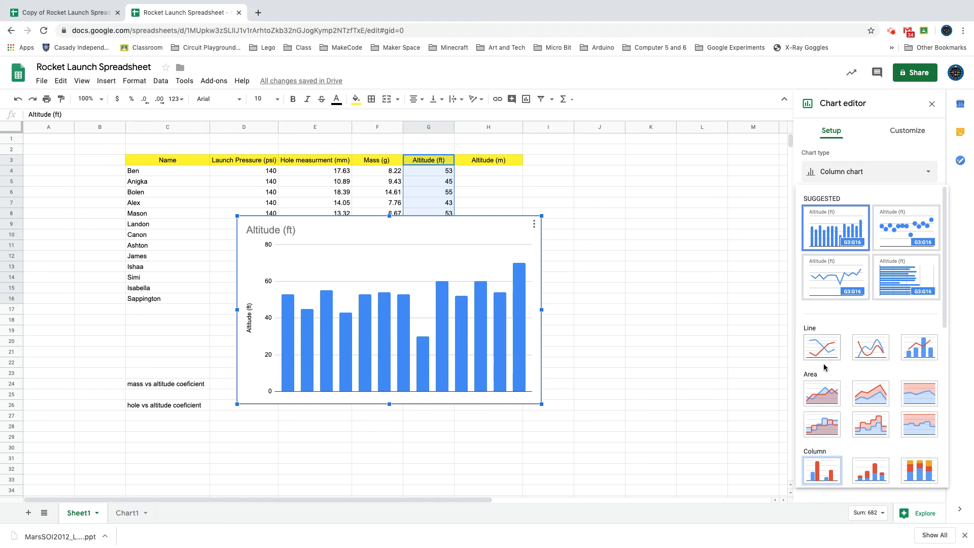
scroll(857, 421, "down", 3)
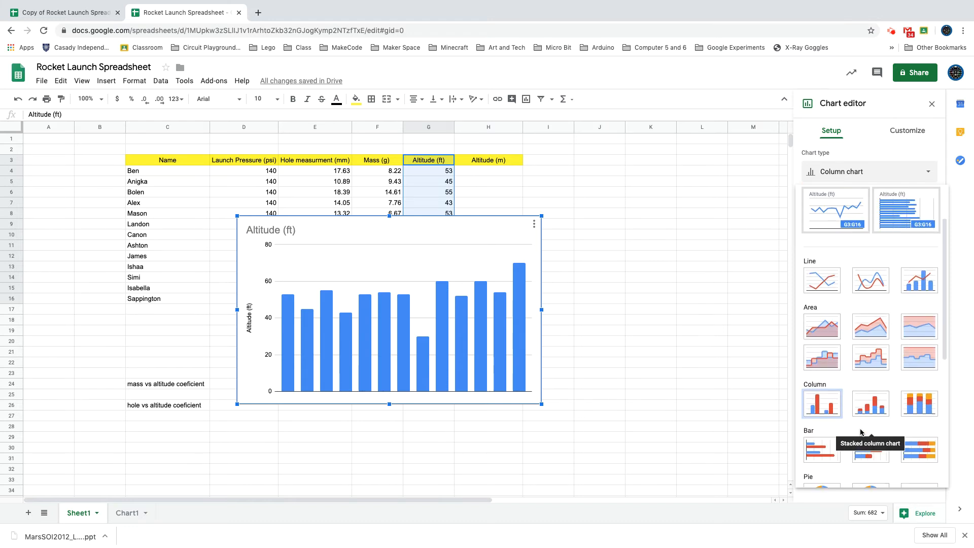
left_click(829, 458)
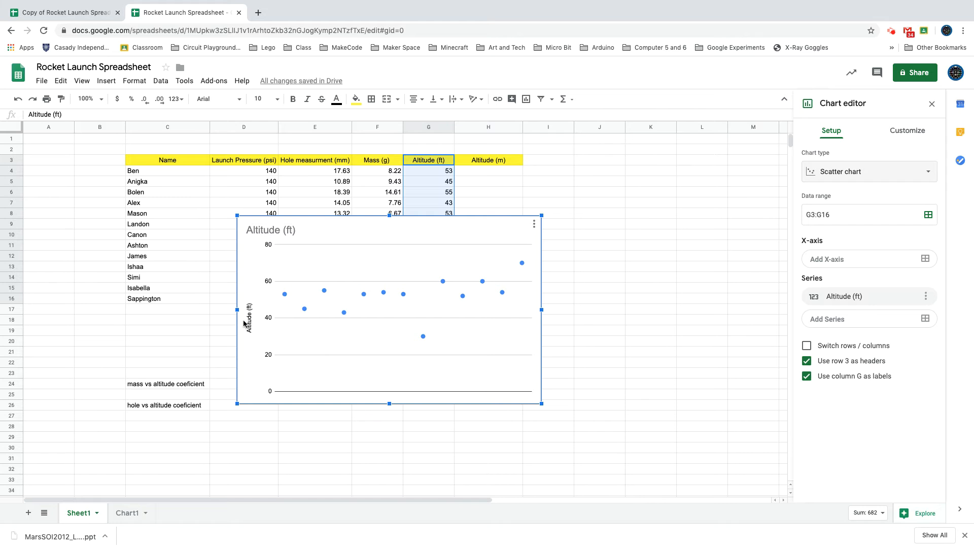
left_click_drag(245, 277, 481, 326)
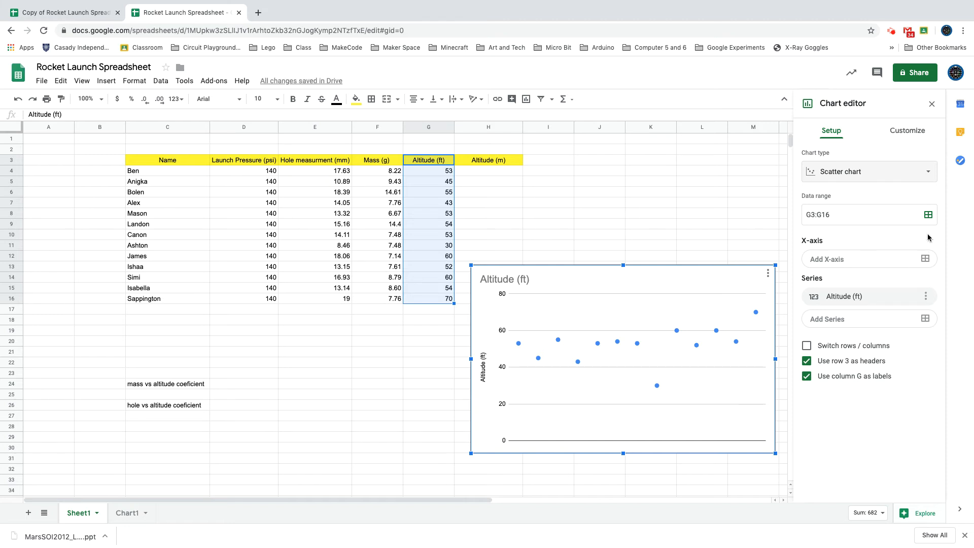
Set the scatter chart's data range to the Hole measurment (mm) column E3:E16 plus the Altitude (ft) column G3:G16
left_click(928, 215)
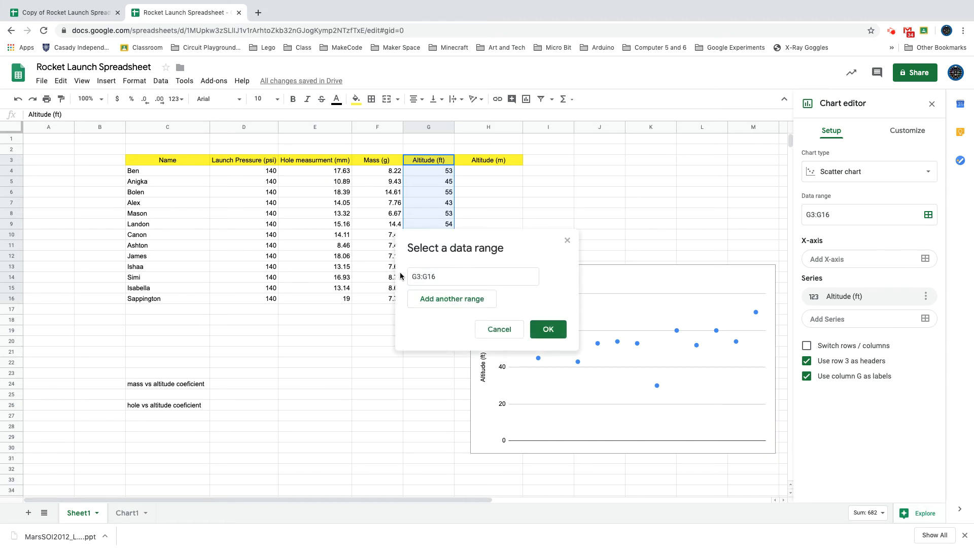
left_click_drag(518, 236, 649, 147)
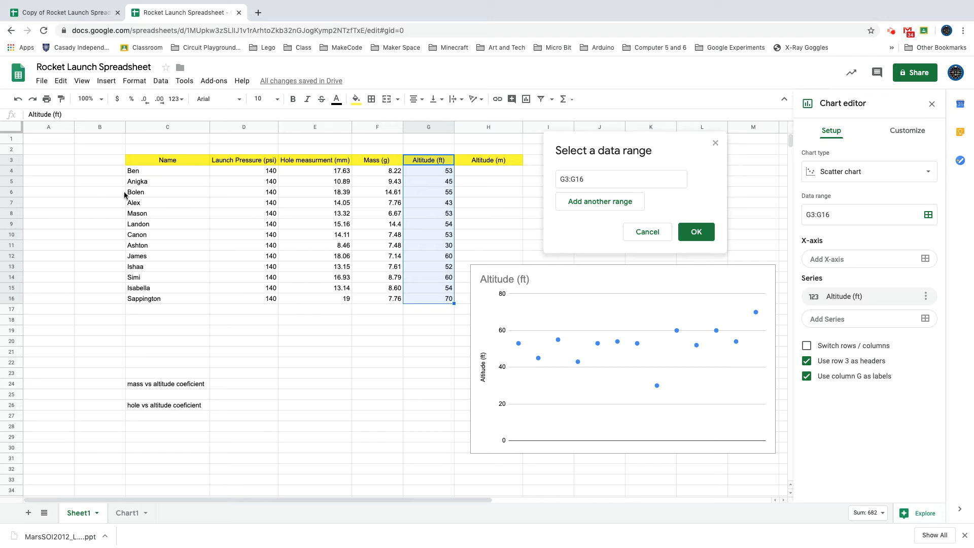
left_click(300, 168)
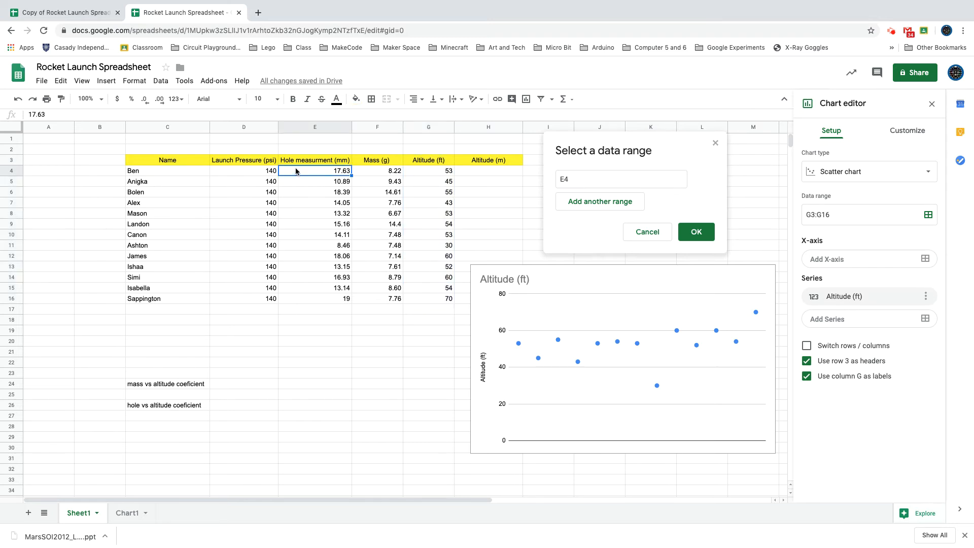
left_click(297, 160)
left_click_drag(296, 161, 320, 300)
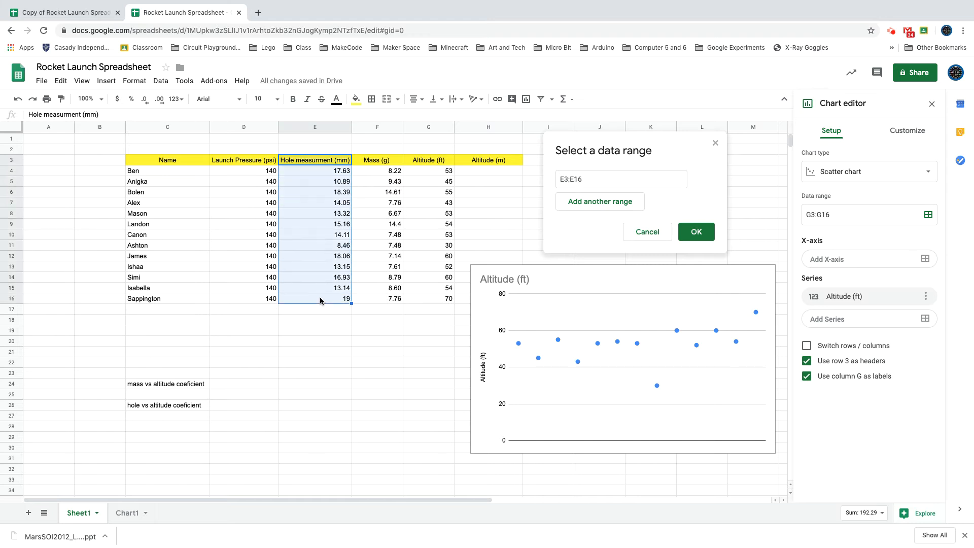
left_click(599, 205)
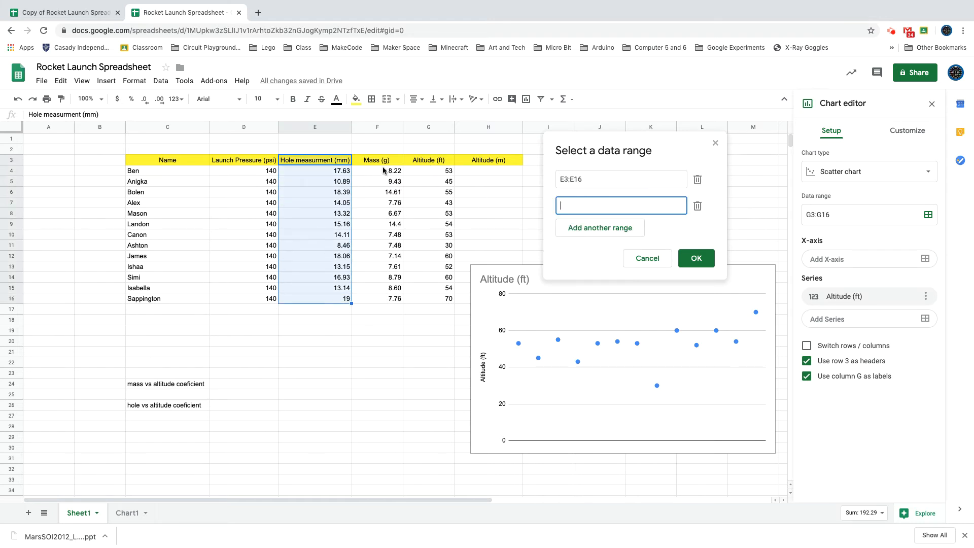
left_click_drag(429, 160, 453, 299)
left_click(690, 260)
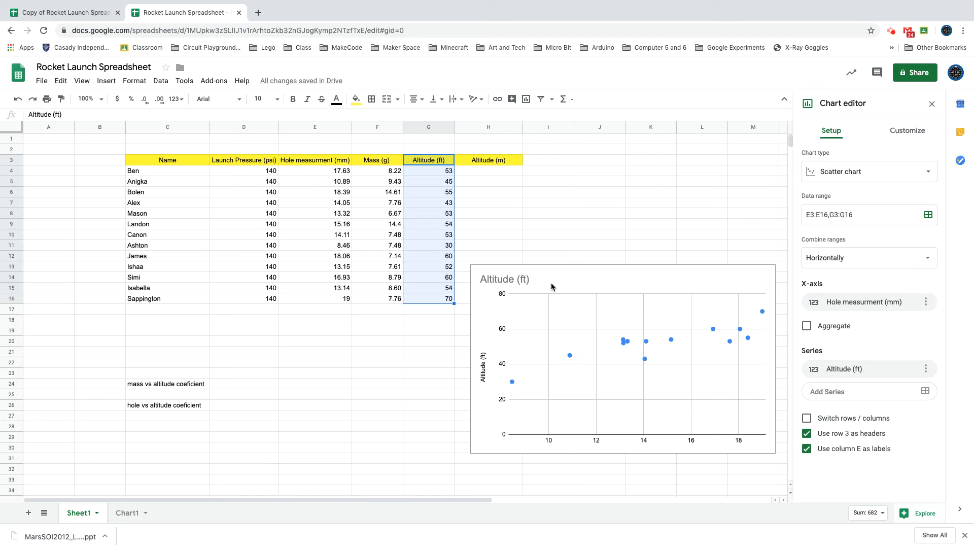
Move the hole measurement versus altitude scatter chart to its own sheet
left_click(699, 276)
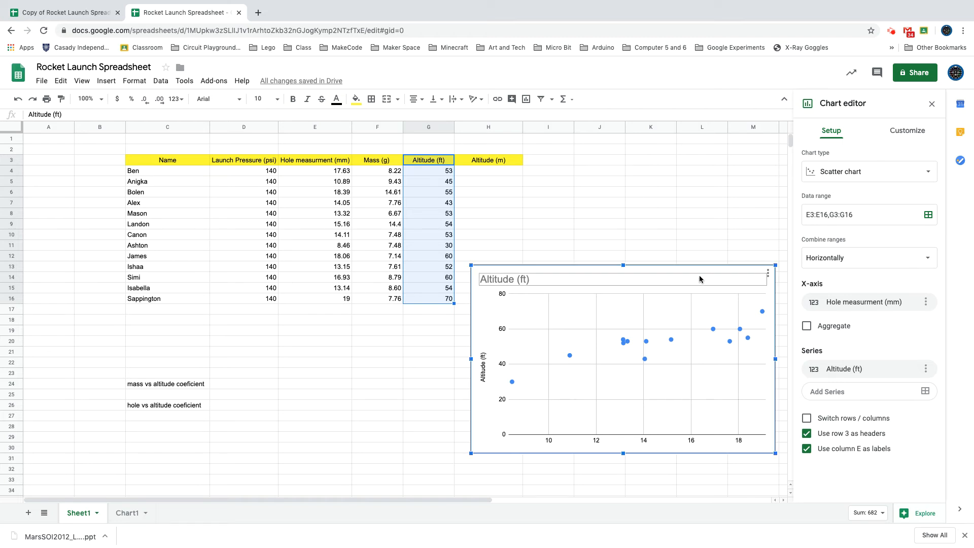
left_click(768, 274)
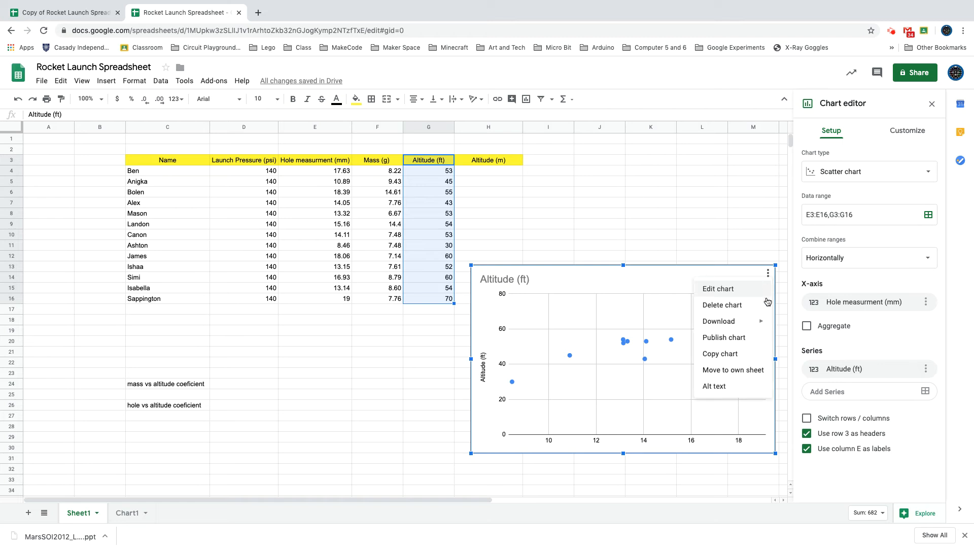
left_click(733, 370)
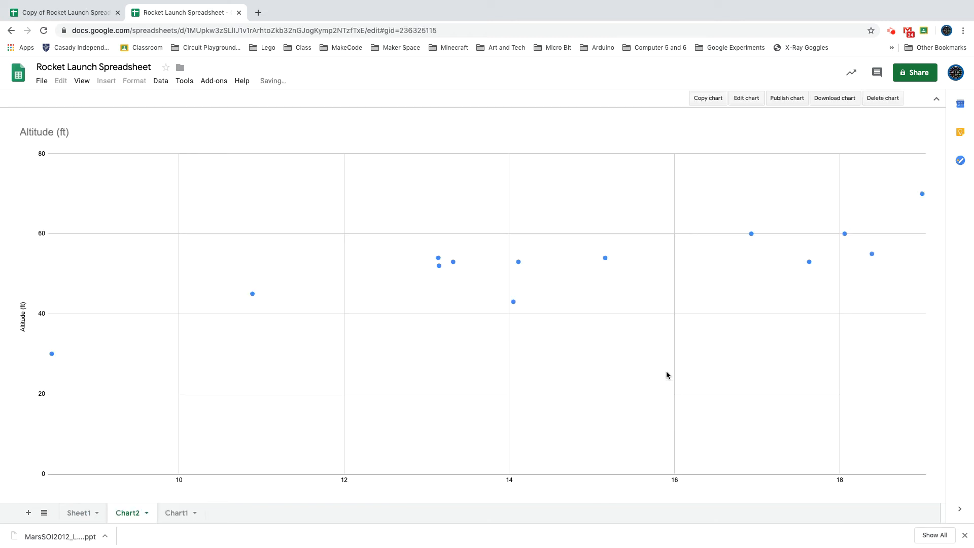
Insert another scatter chart on Sheet1 from the altitudes in G3:G16 and place it clear of the data table
left_click(77, 514)
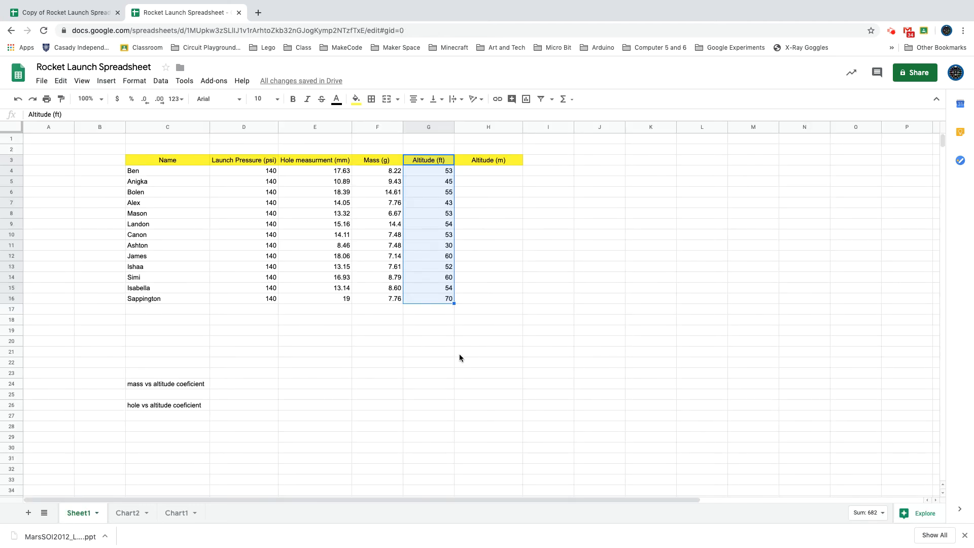
left_click(526, 100)
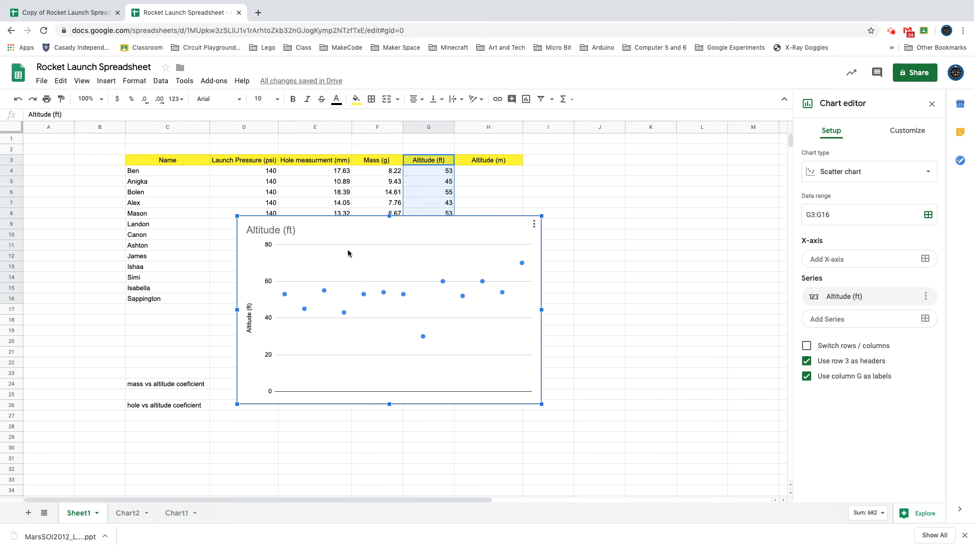
left_click_drag(350, 240, 607, 311)
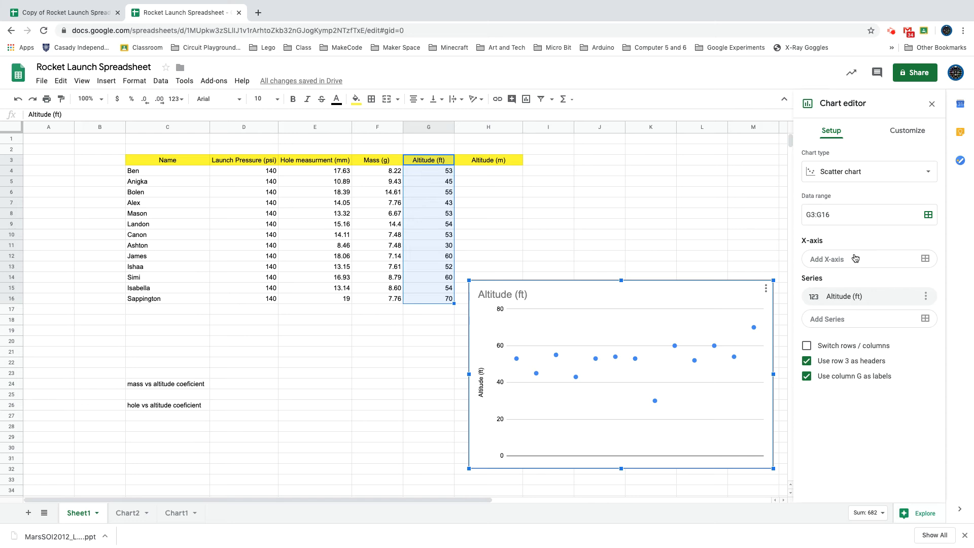
Set the new scatter chart's data range to the mass values F4:F16 plus the Altitude (ft) column G3:G16
left_click(928, 215)
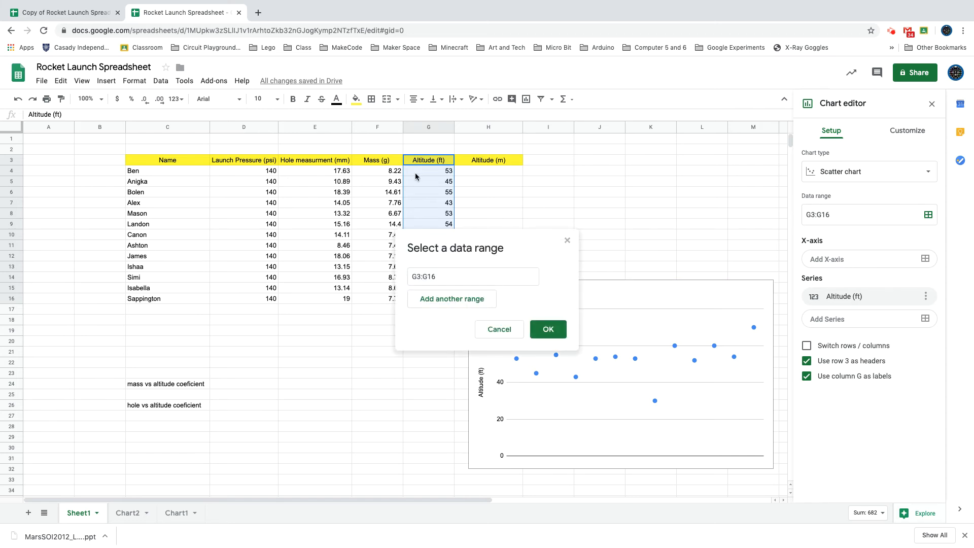
left_click_drag(374, 172, 383, 296)
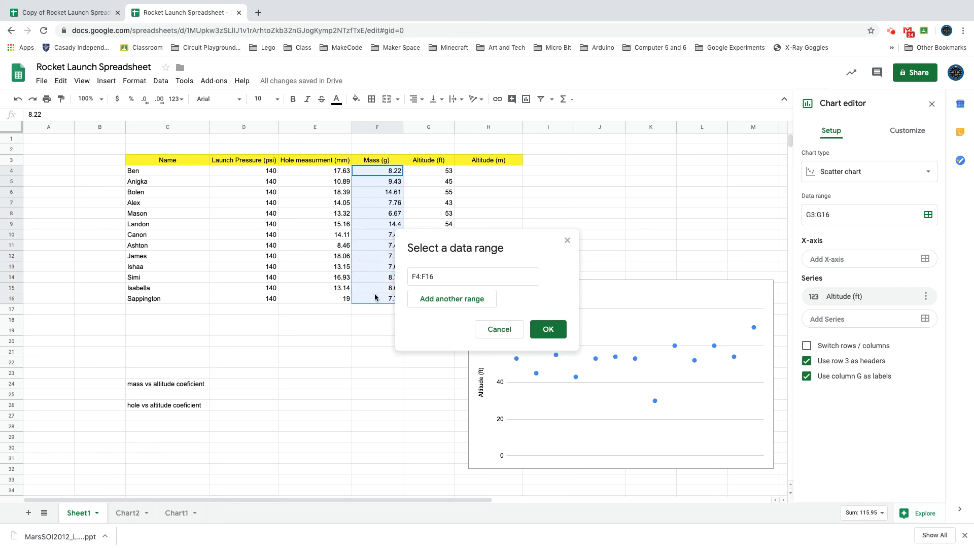
left_click(487, 300)
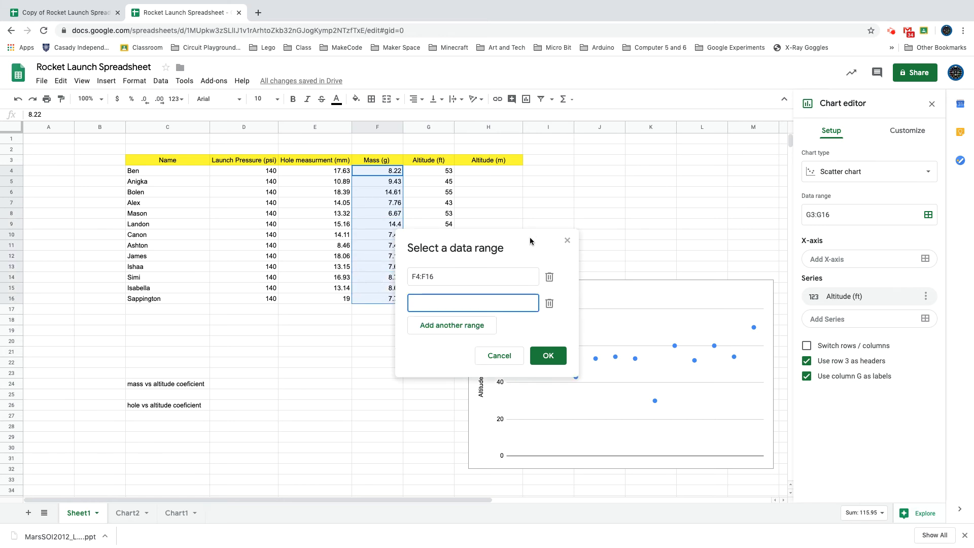
left_click_drag(531, 240, 689, 157)
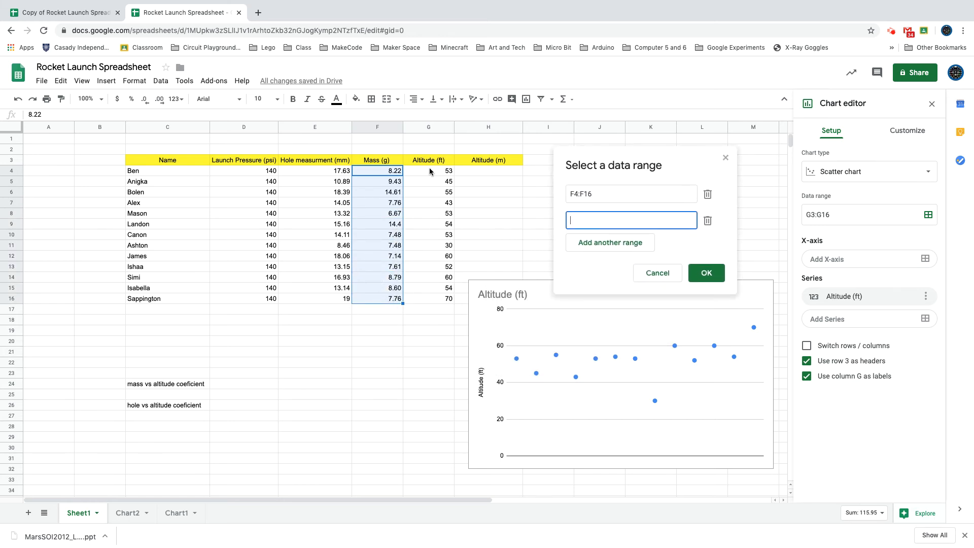
left_click_drag(429, 160, 440, 299)
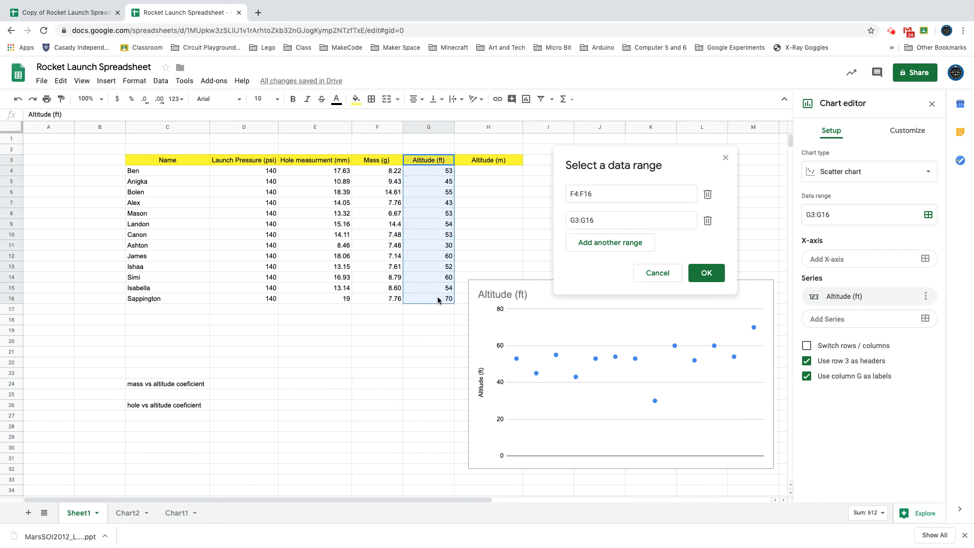
left_click(713, 272)
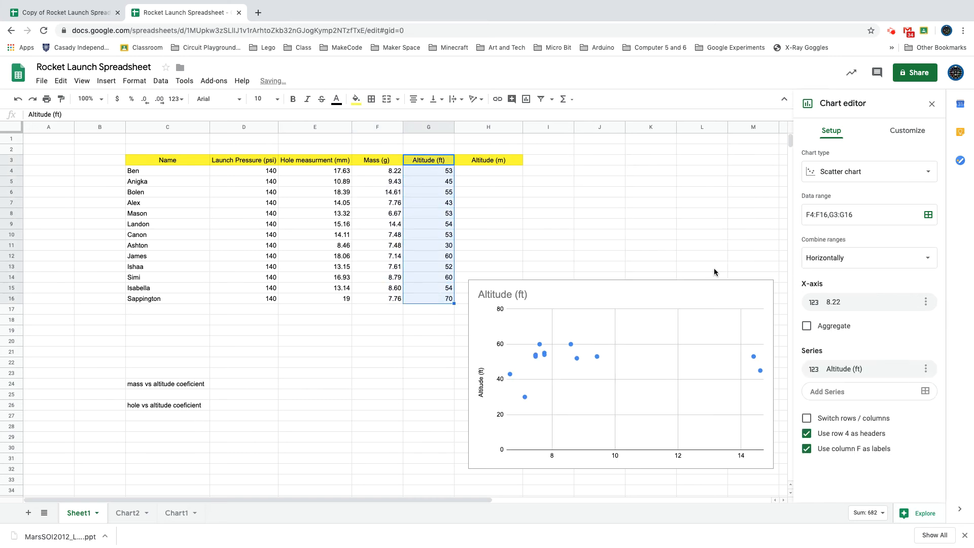
Move the mass versus altitude scatter chart to its own sheet
left_click(673, 307)
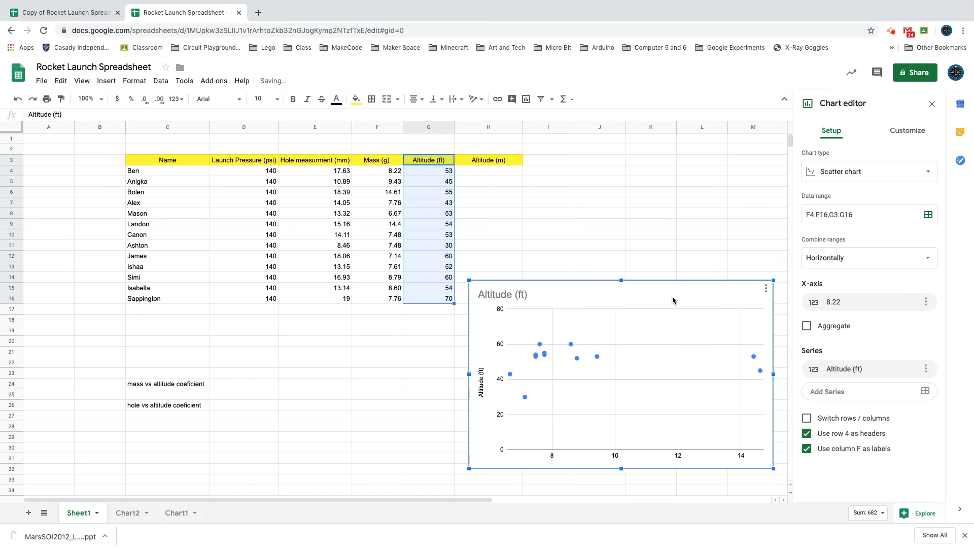
left_click(765, 288)
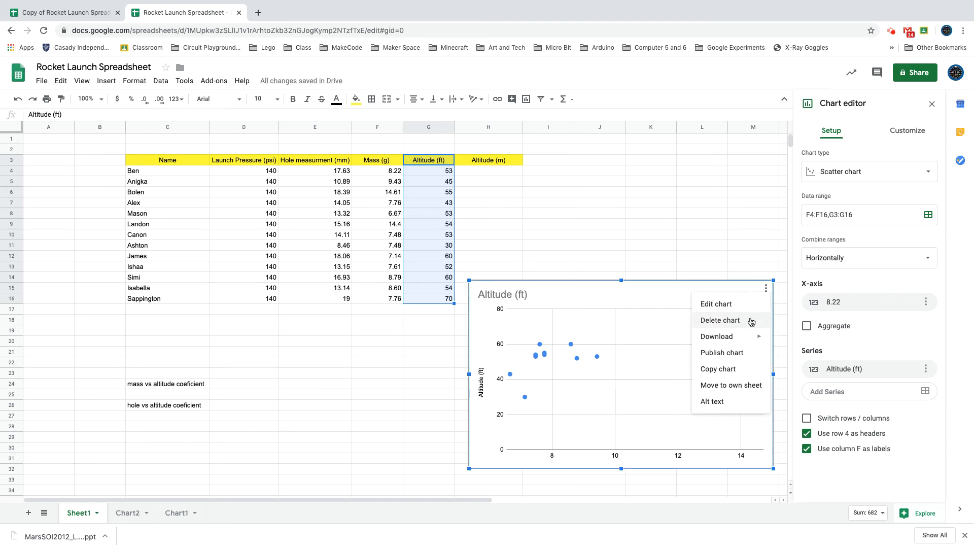
left_click(736, 387)
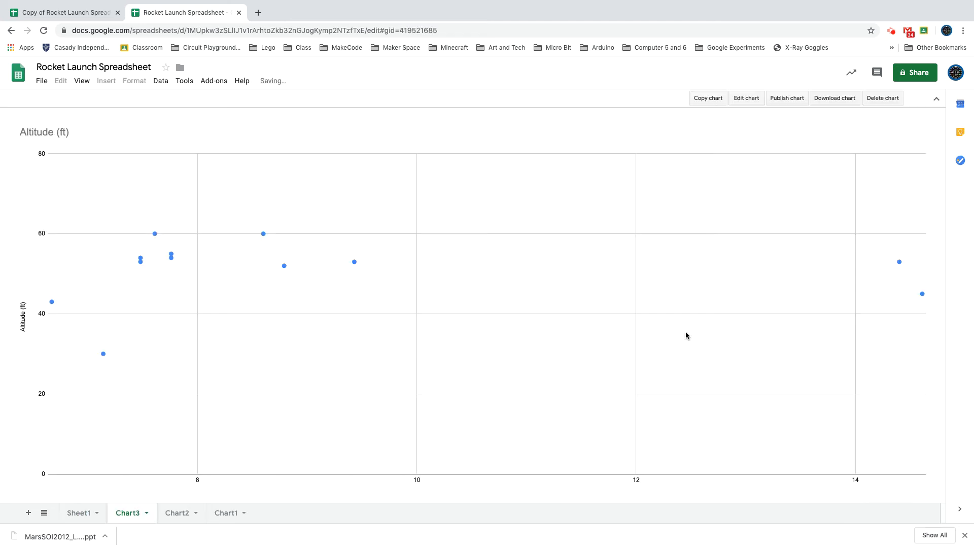
Check the mass scatter chart's setup and look through the Chart1, Chart2 and Chart3 sheets
left_click(744, 98)
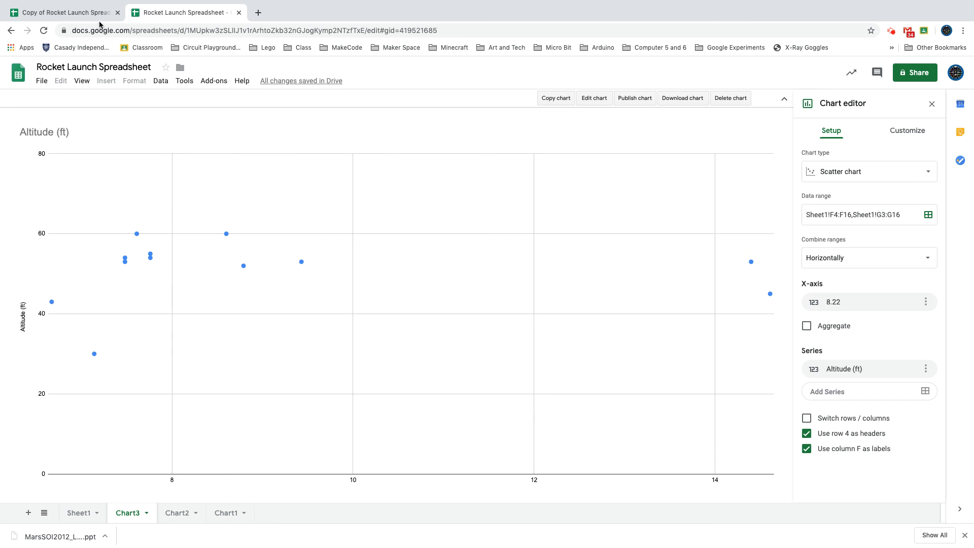
left_click(80, 513)
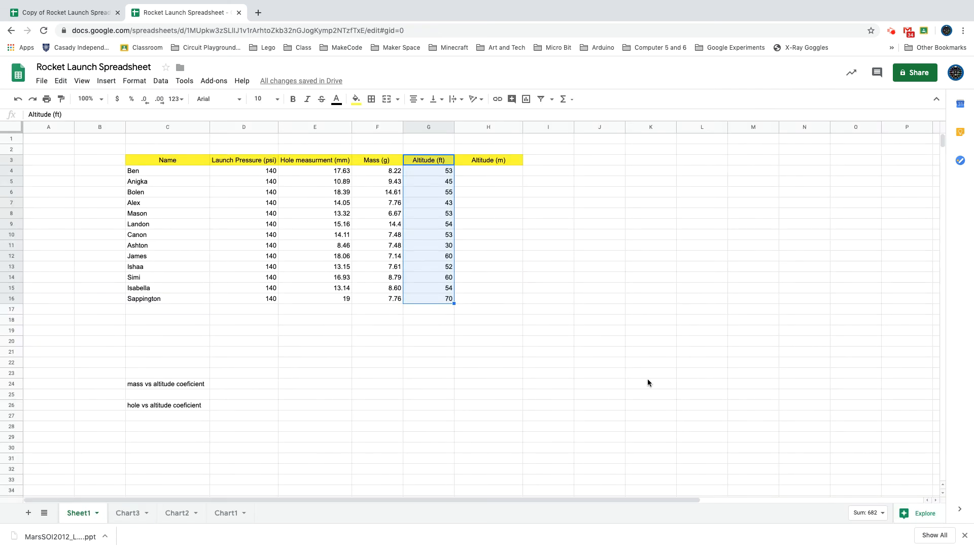
left_click(223, 514)
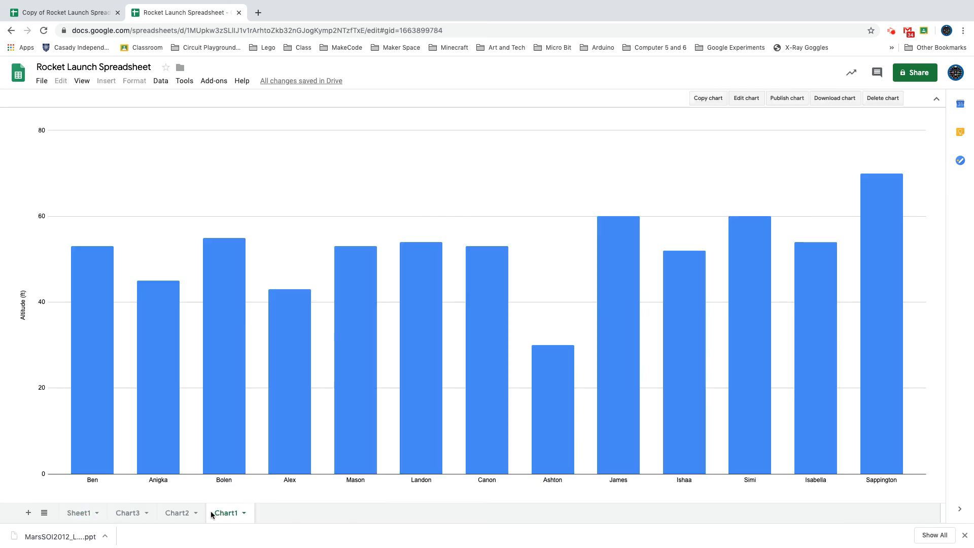
left_click(178, 513)
left_click(124, 513)
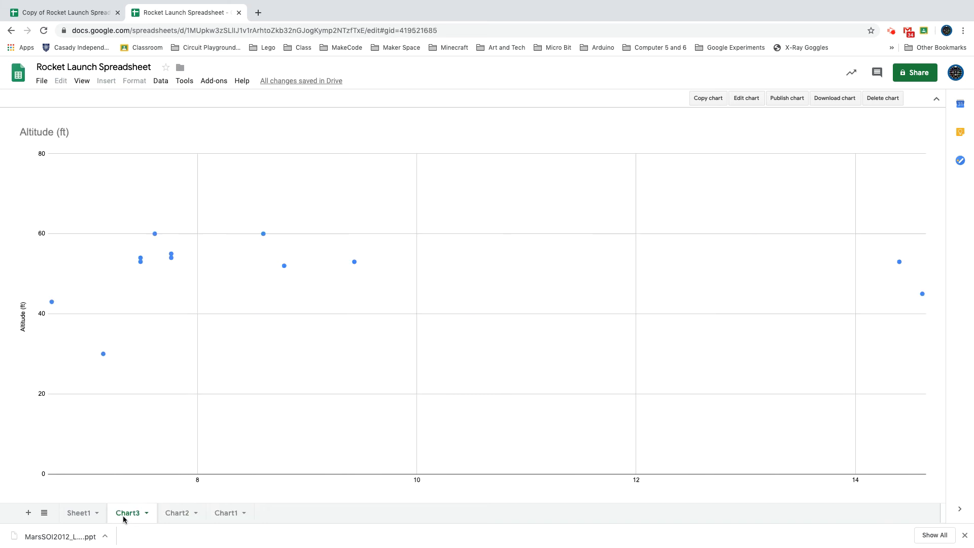
In D24 on Sheet1, calculate the mass vs altitude coefficient with CORREL over F4:F16 and G4:G16
left_click(80, 513)
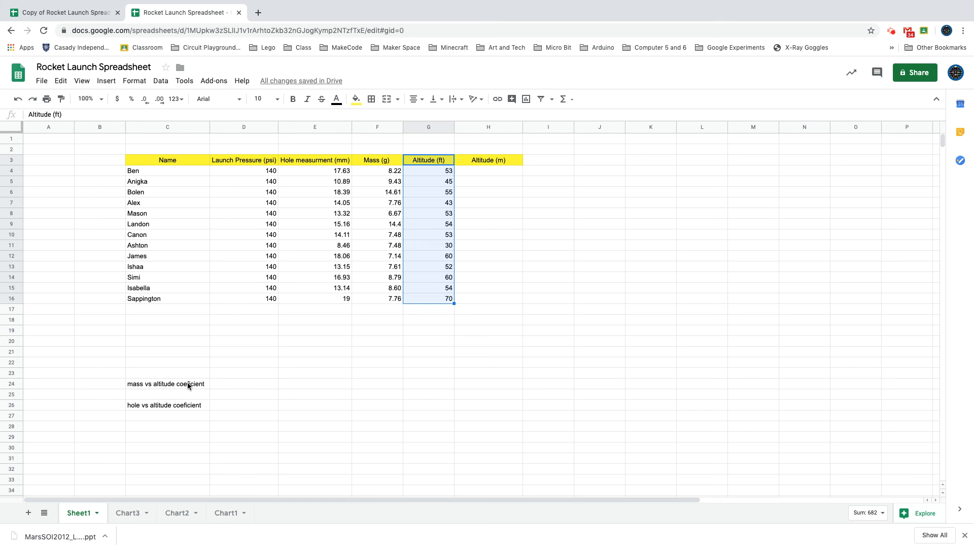
left_click(255, 384)
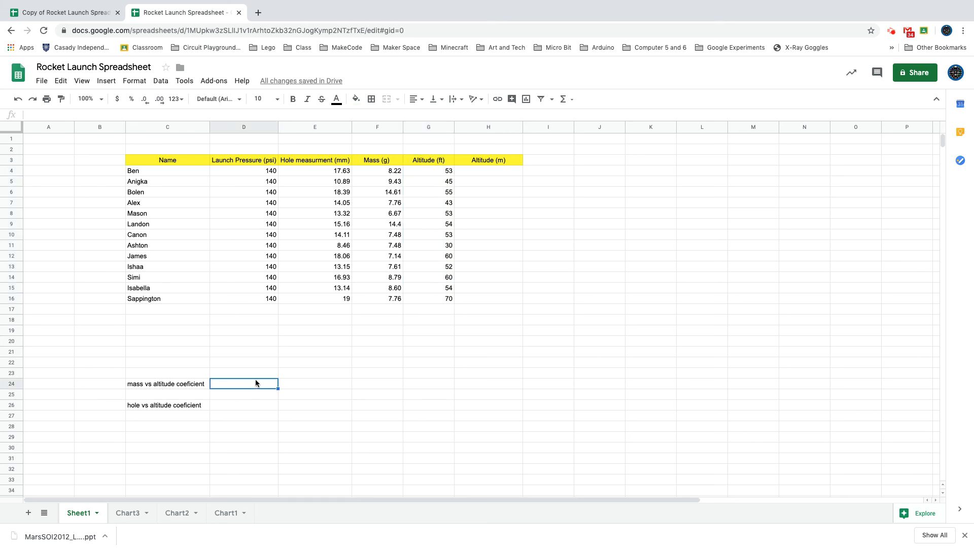
type("=")
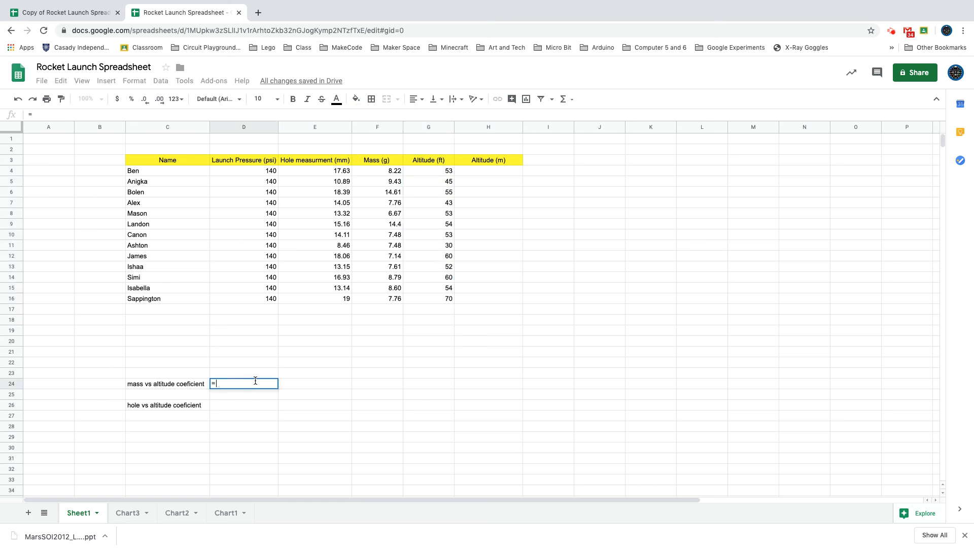
type("corr")
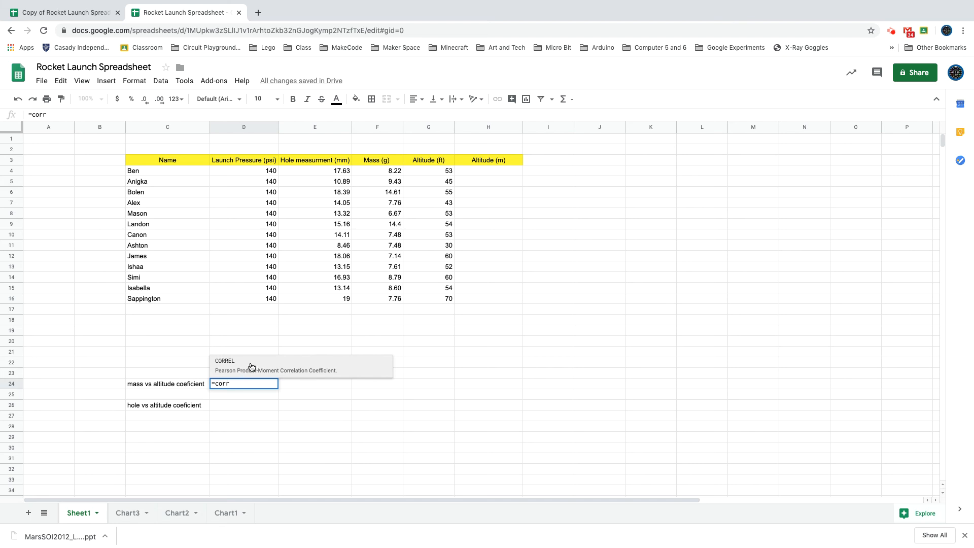
left_click(224, 372)
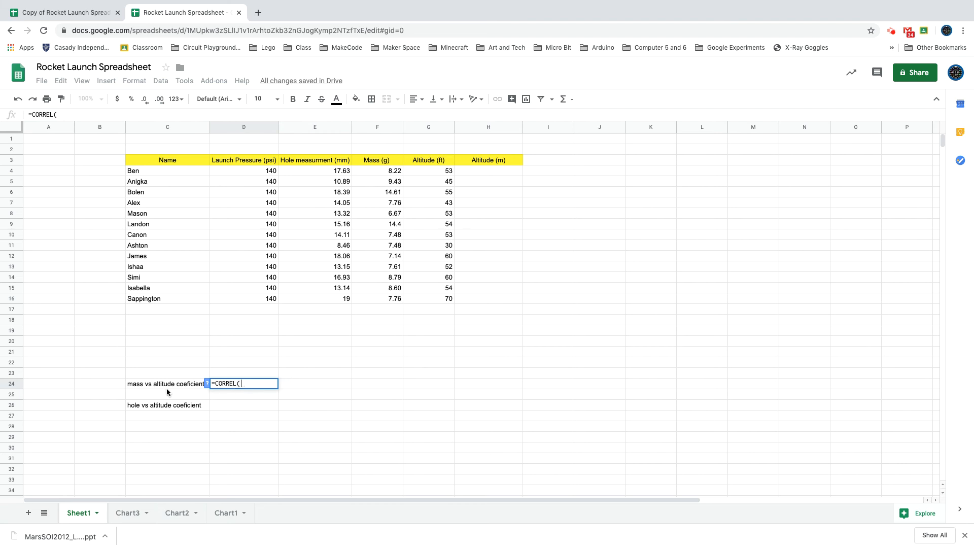
left_click_drag(390, 170, 390, 299)
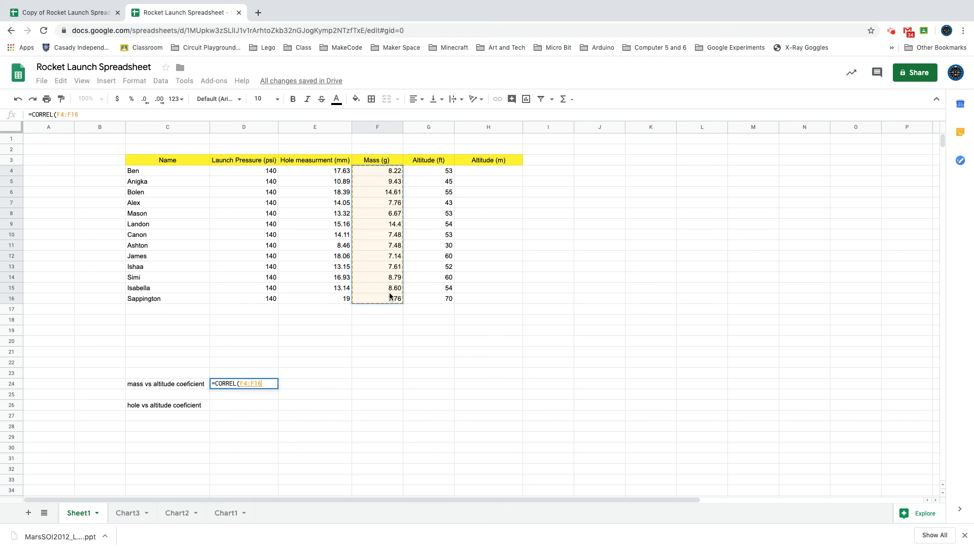
type(",")
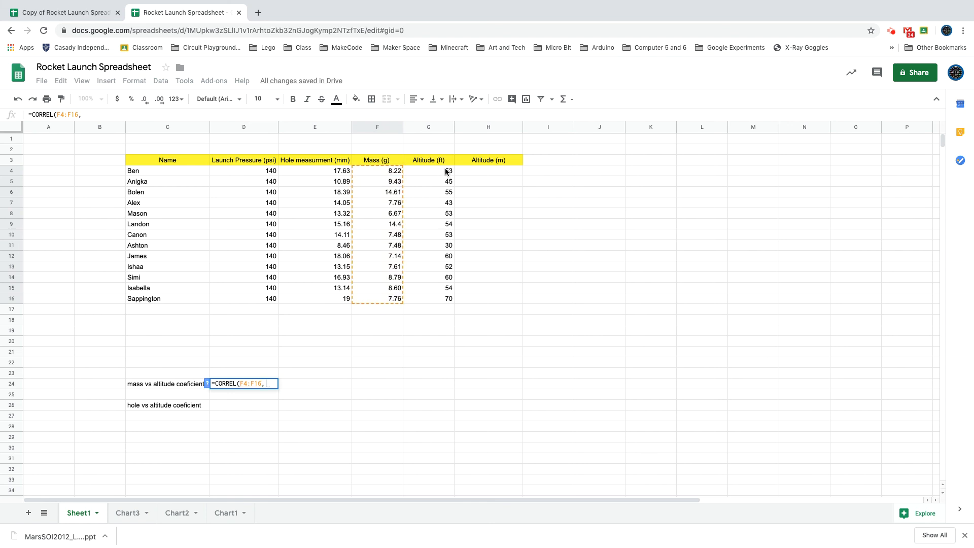
left_click_drag(446, 172, 449, 300)
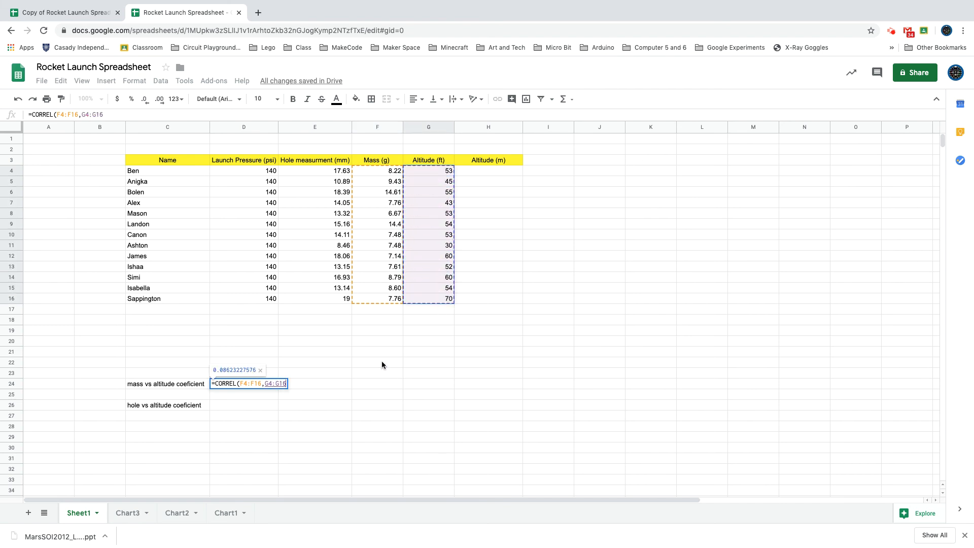
key("Return")
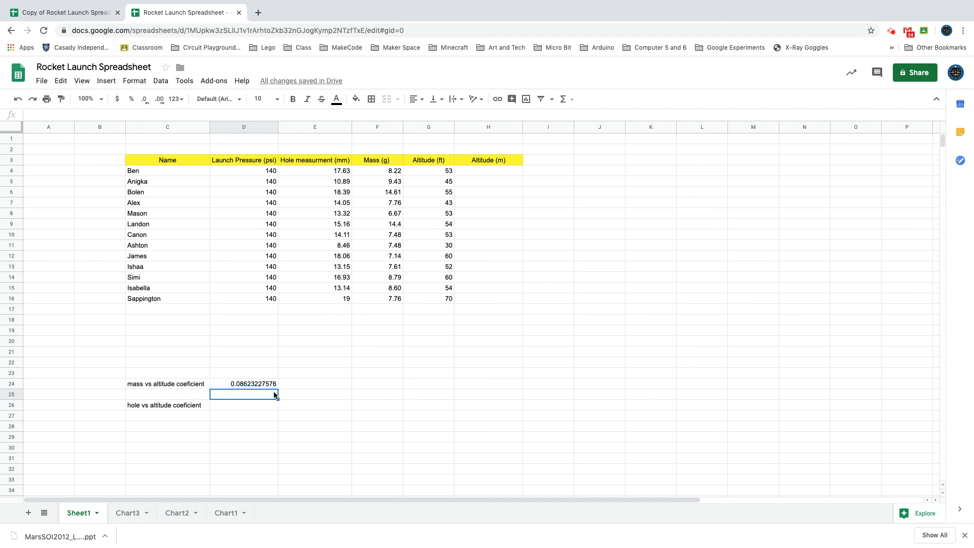
In D26, calculate the hole vs altitude coefficient with CORREL over E4:E16 and G4:G16
left_click(238, 406)
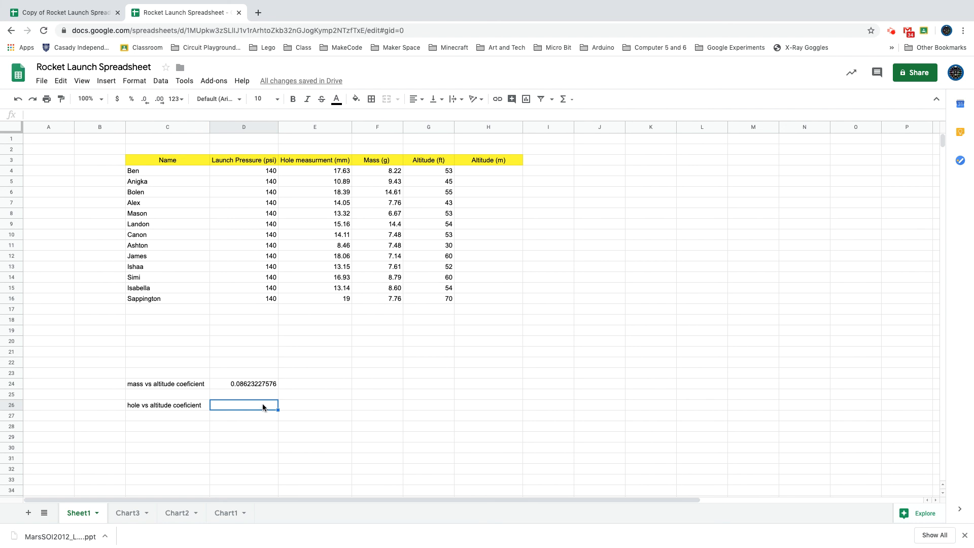
type("=corr")
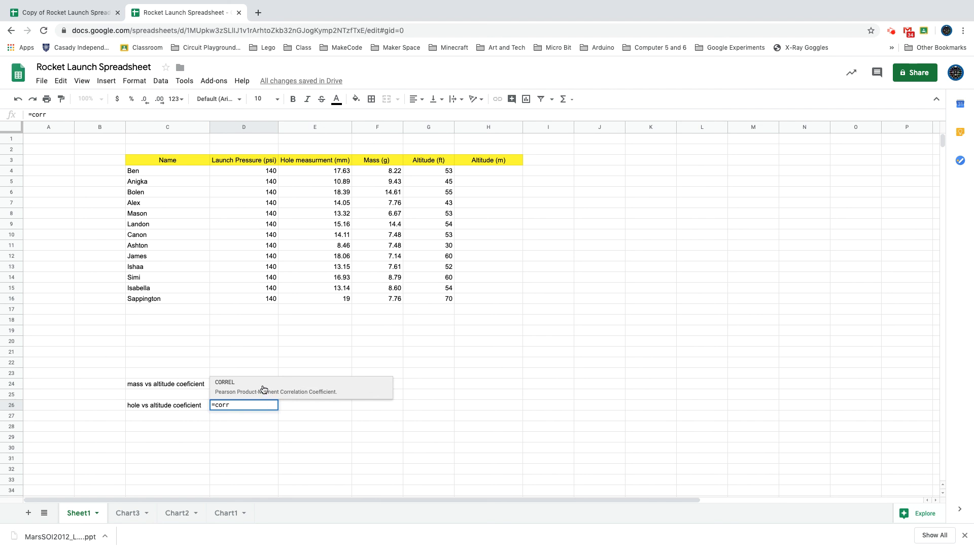
left_click(263, 389)
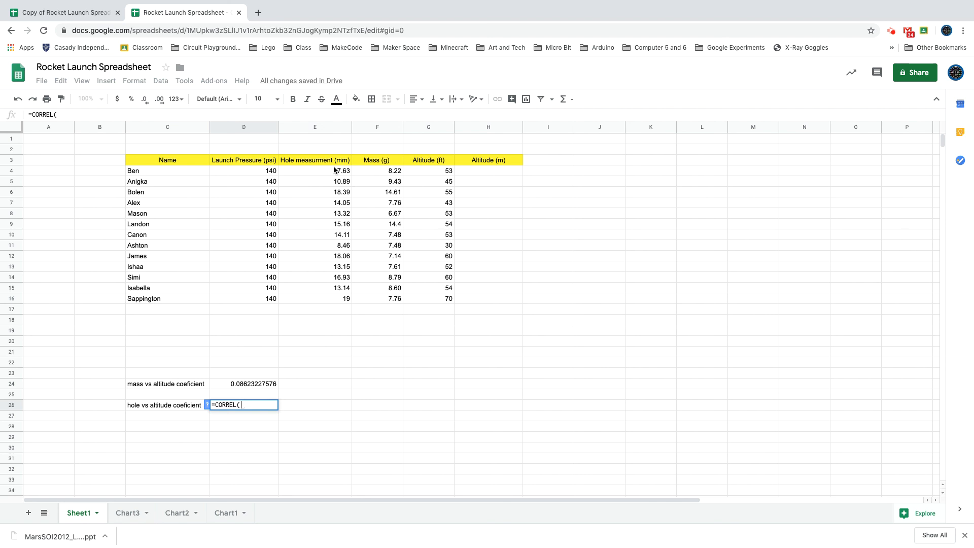
left_click_drag(332, 174, 343, 299)
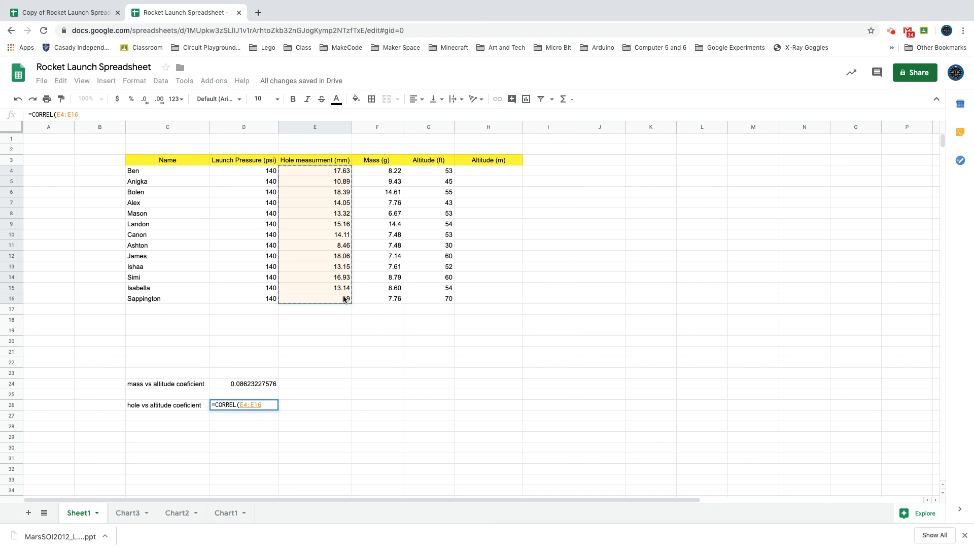
type(",")
left_click_drag(443, 172, 441, 299)
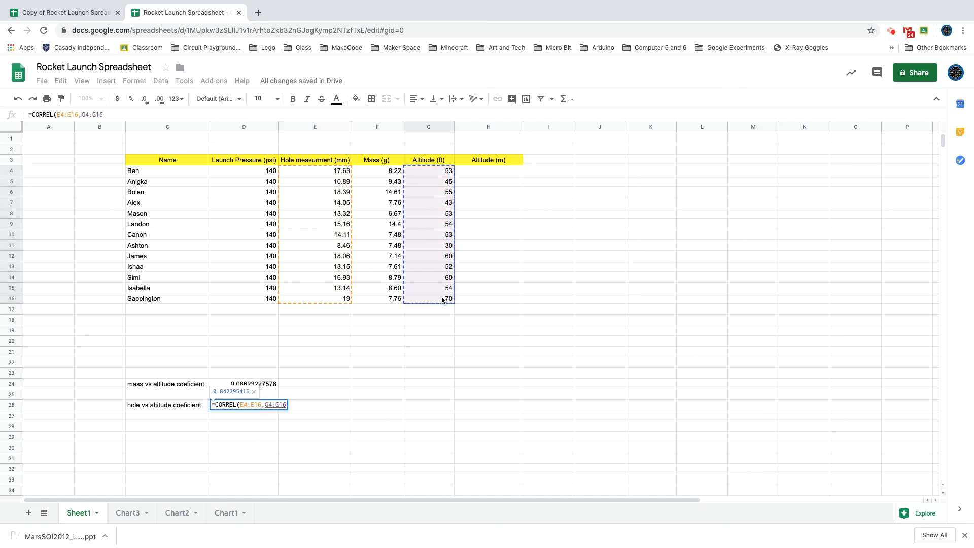
type(")")
key("Return")
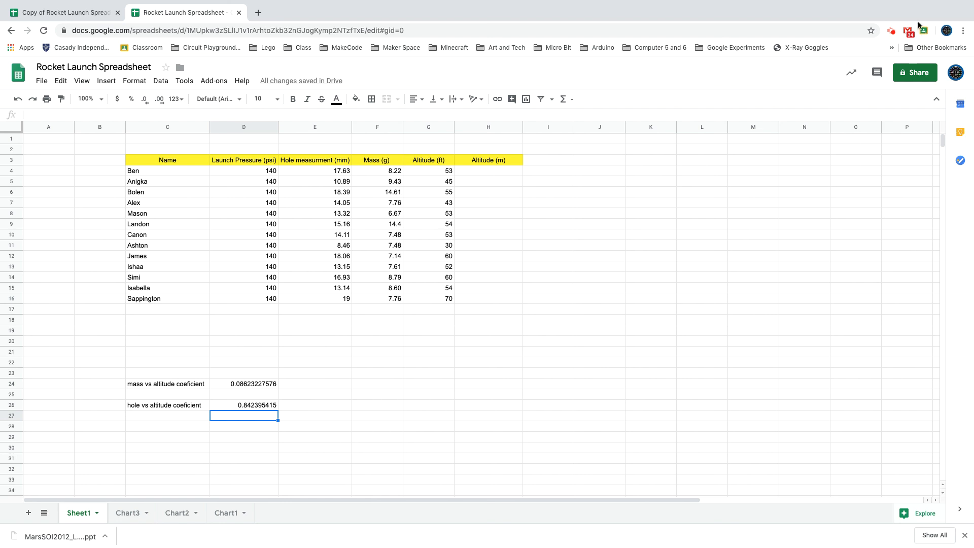
left_click(891, 32)
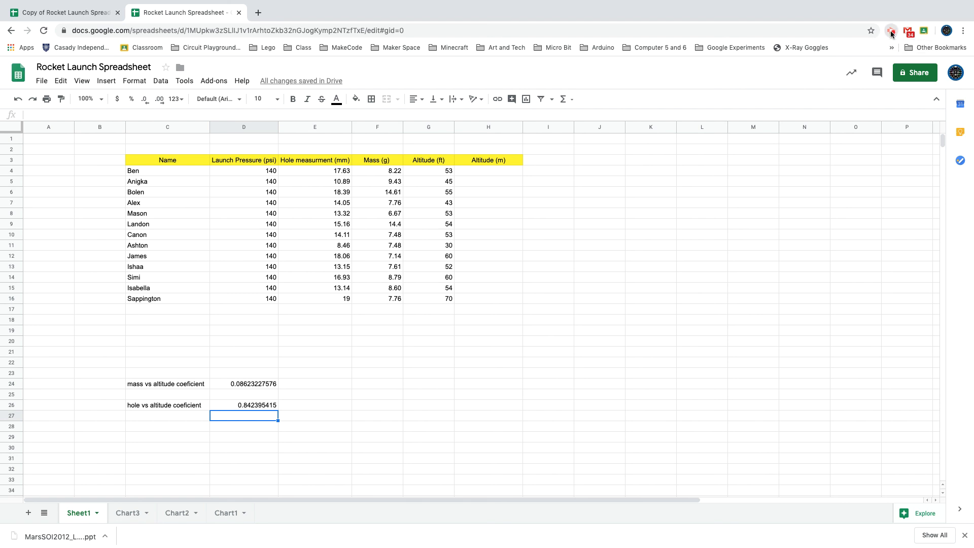